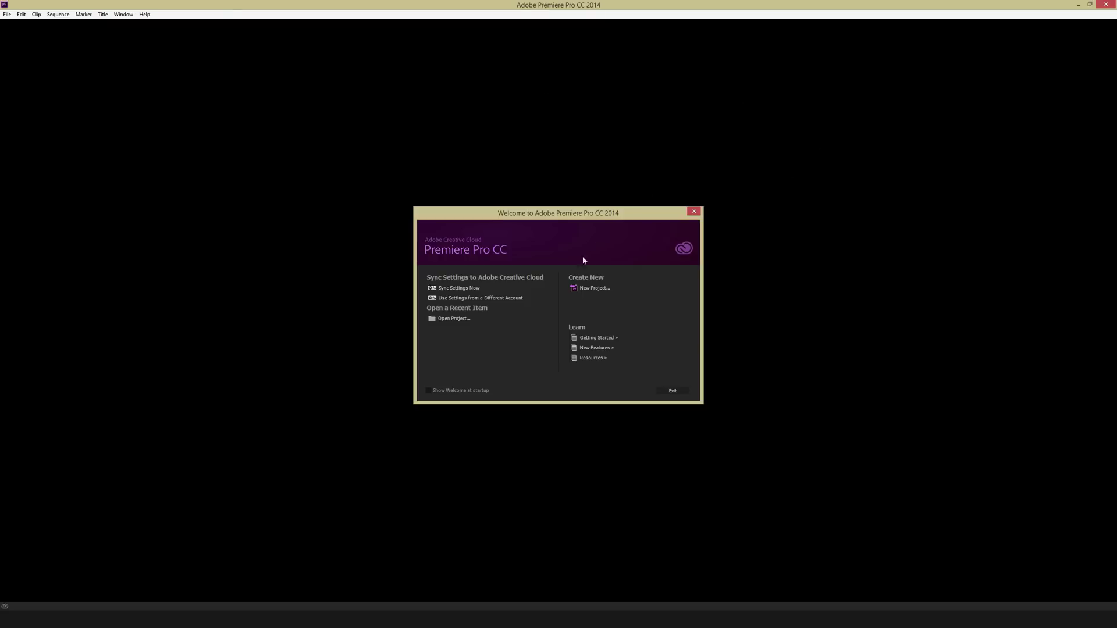
- Create a new project called 'Premiere Tutorial', stored in the Premiere Tutorial folder
left_click(589, 289)
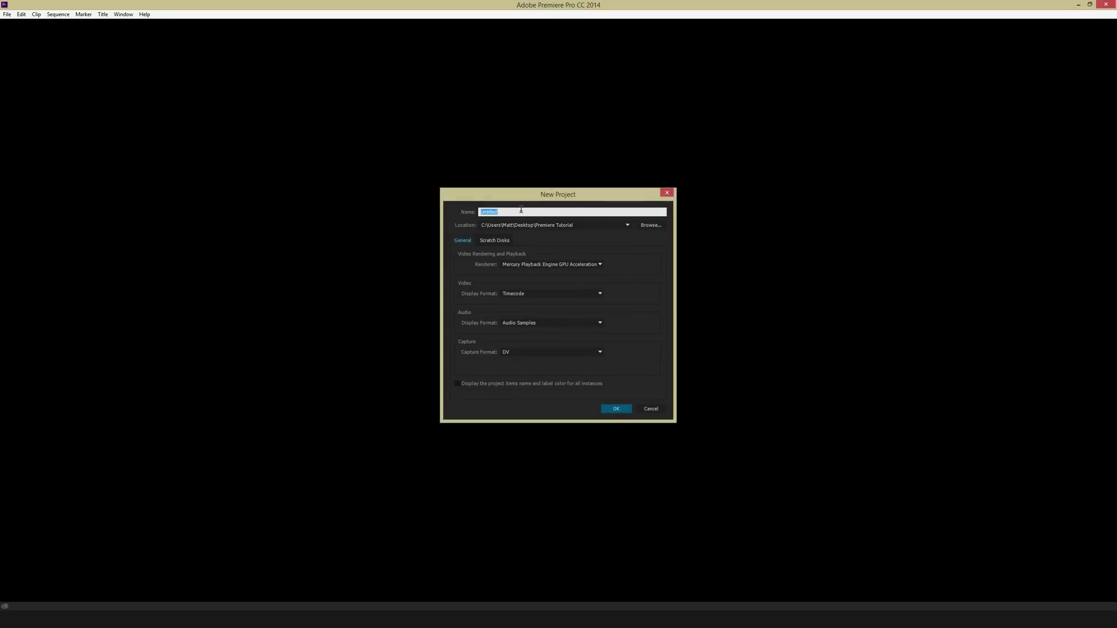
type("Premiere Tutorial")
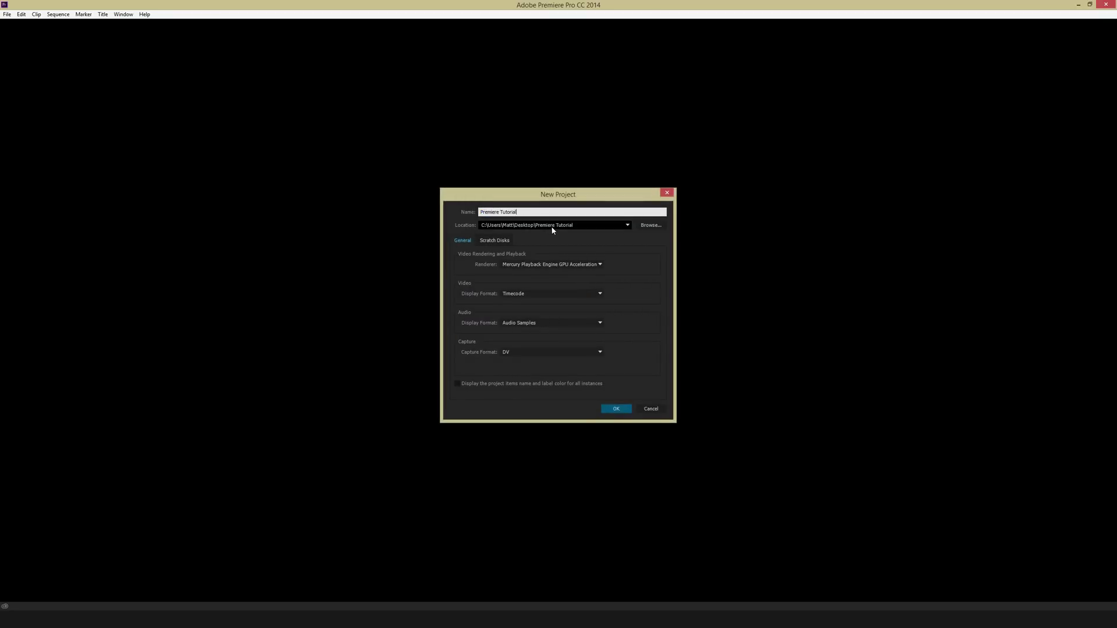
left_click(651, 226)
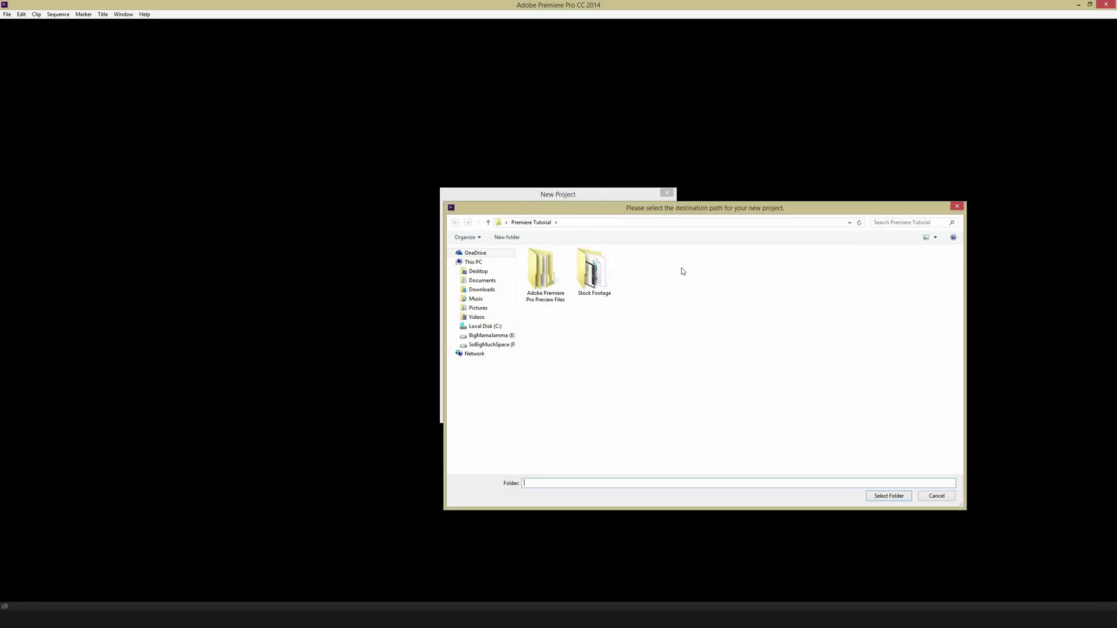
left_click_drag(688, 211, 672, 248)
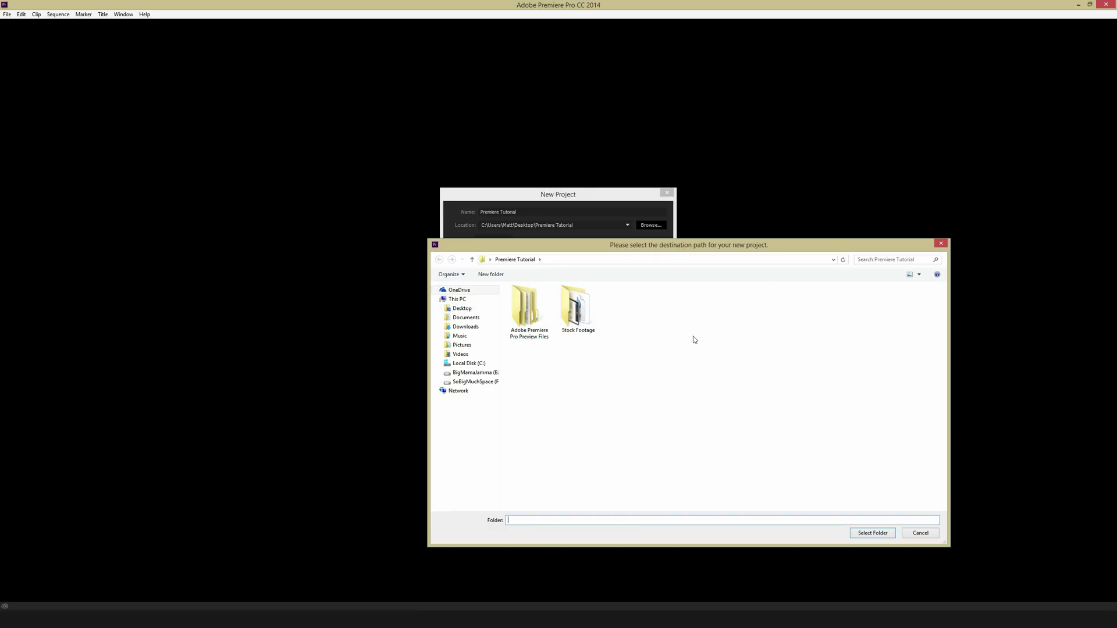
left_click(872, 533)
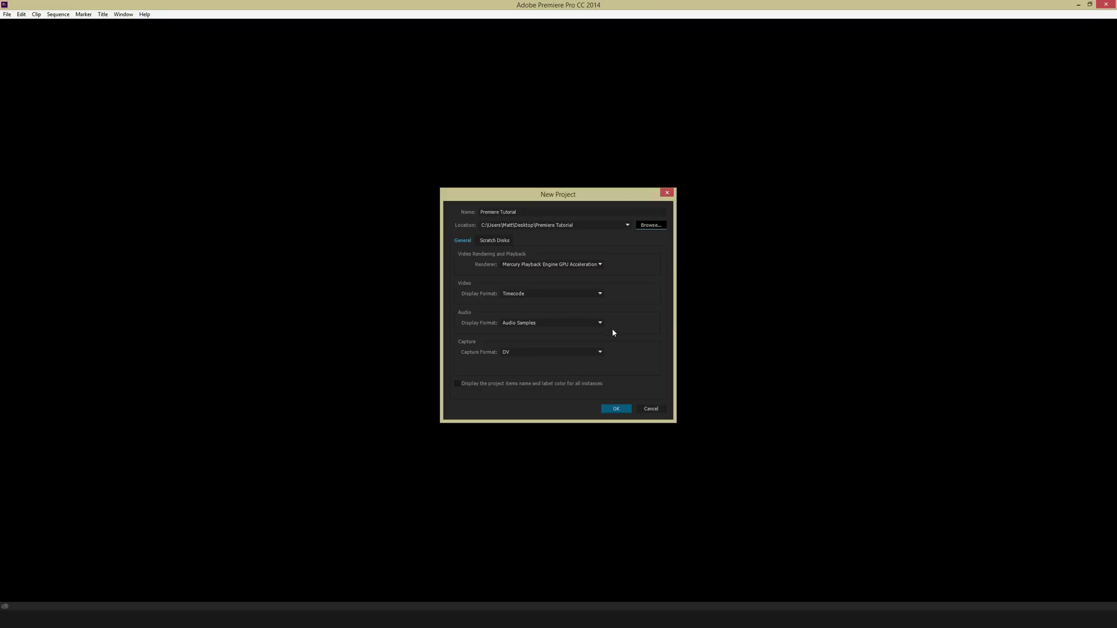
left_click(613, 408)
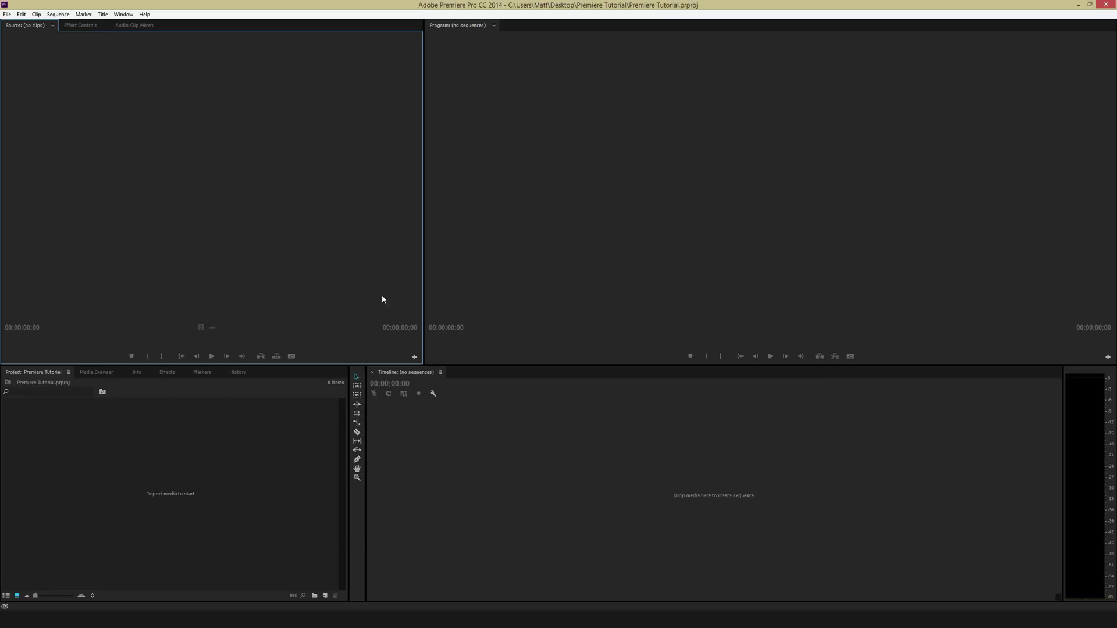
left_click(166, 420)
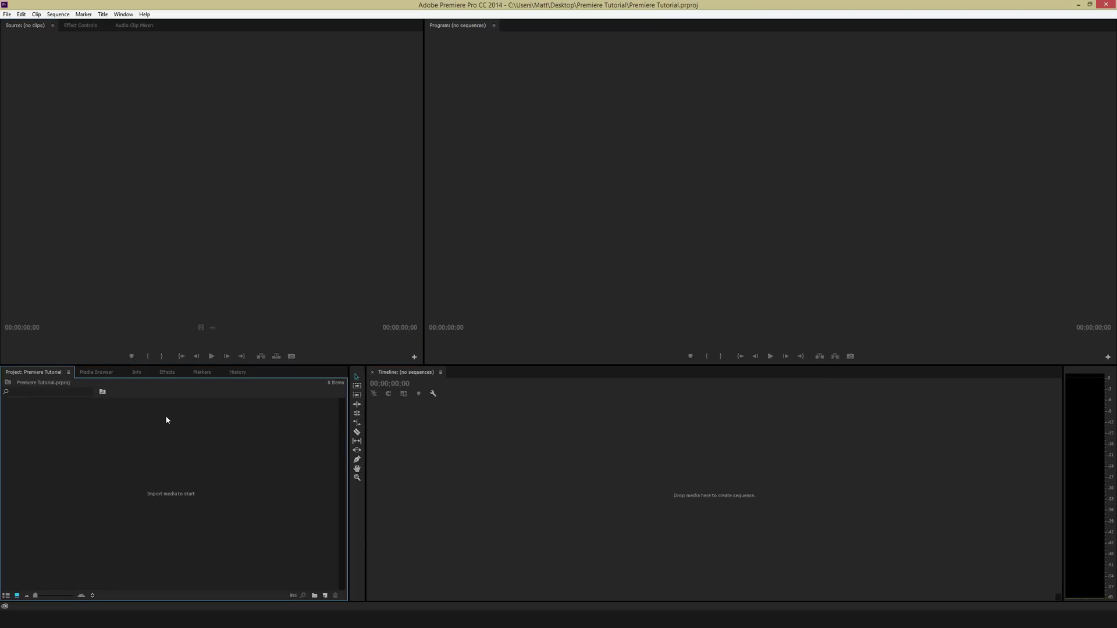
- Import desert.avi and desert-audio.wav together from the Stock Footage folder
double_click(112, 441)
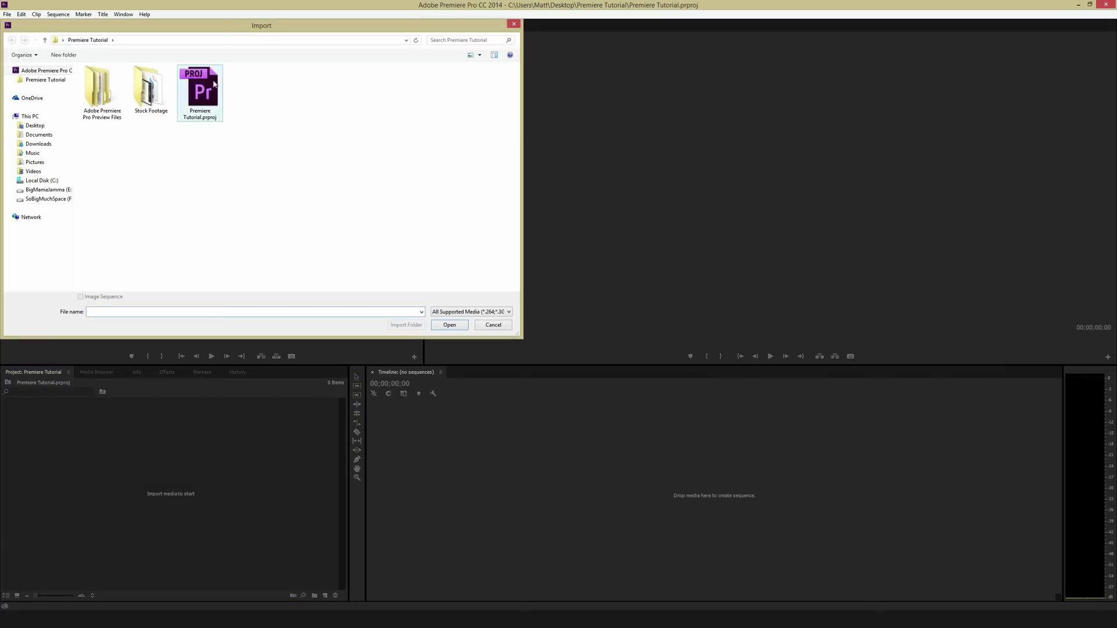
left_click_drag(226, 25, 511, 65)
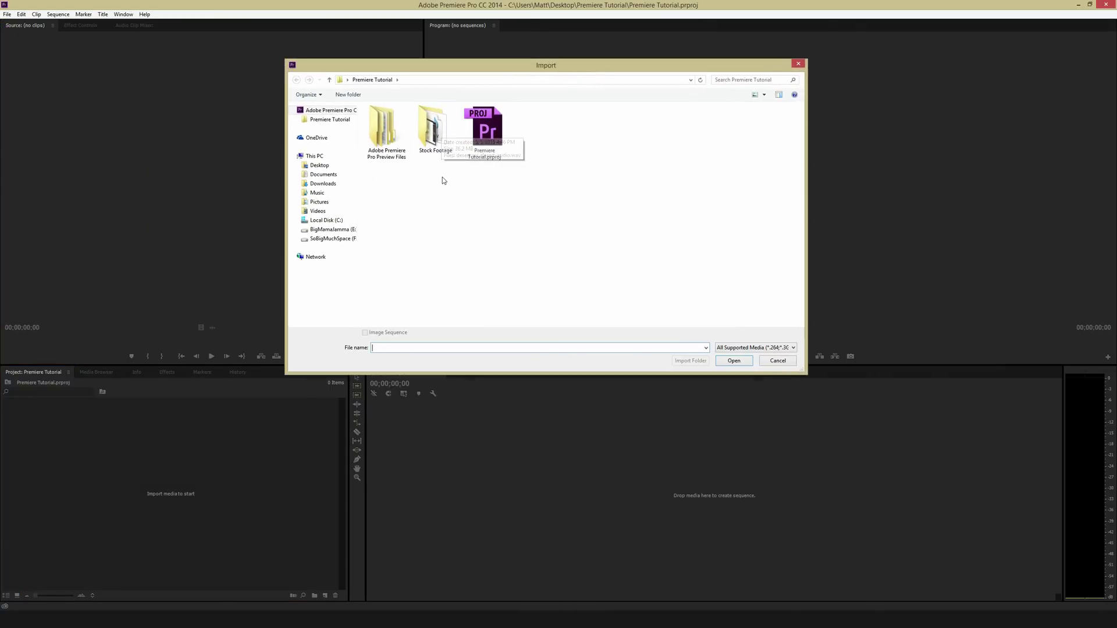
double_click(432, 128)
left_click_drag(469, 159, 366, 106)
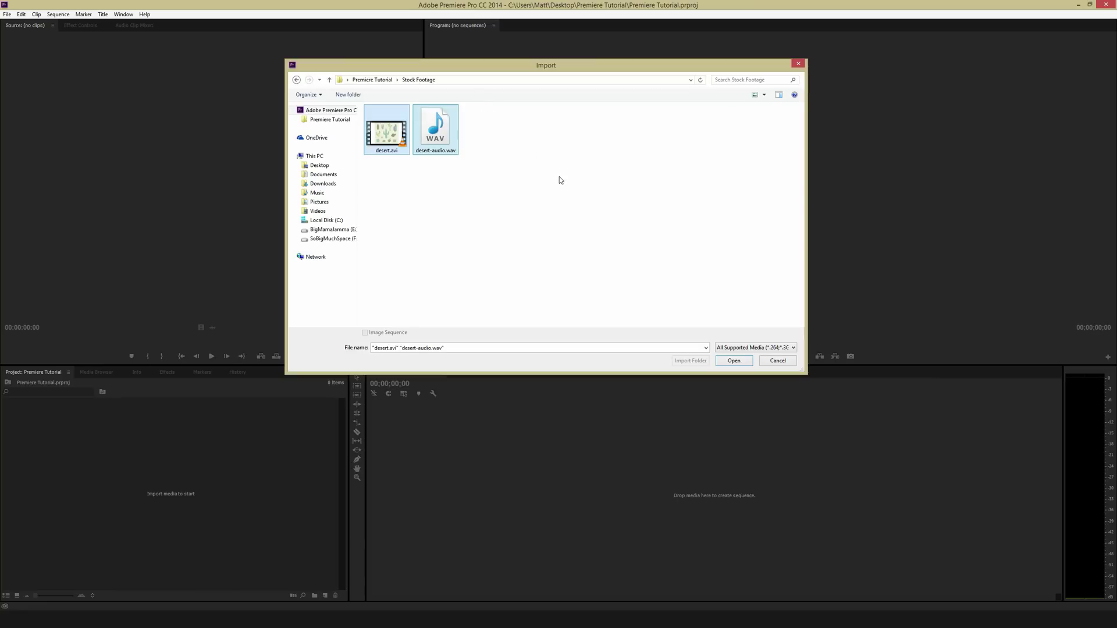
left_click(735, 361)
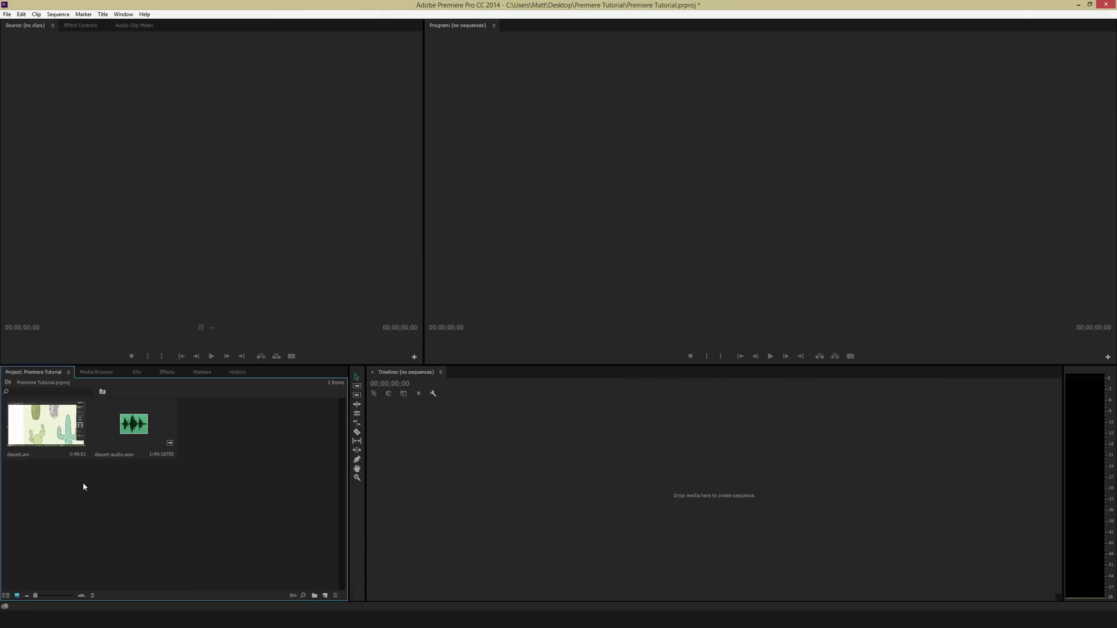
- Create a sequence from desert.avi on the Timeline and rename the sequence 'Tutorial'
left_click(46, 436)
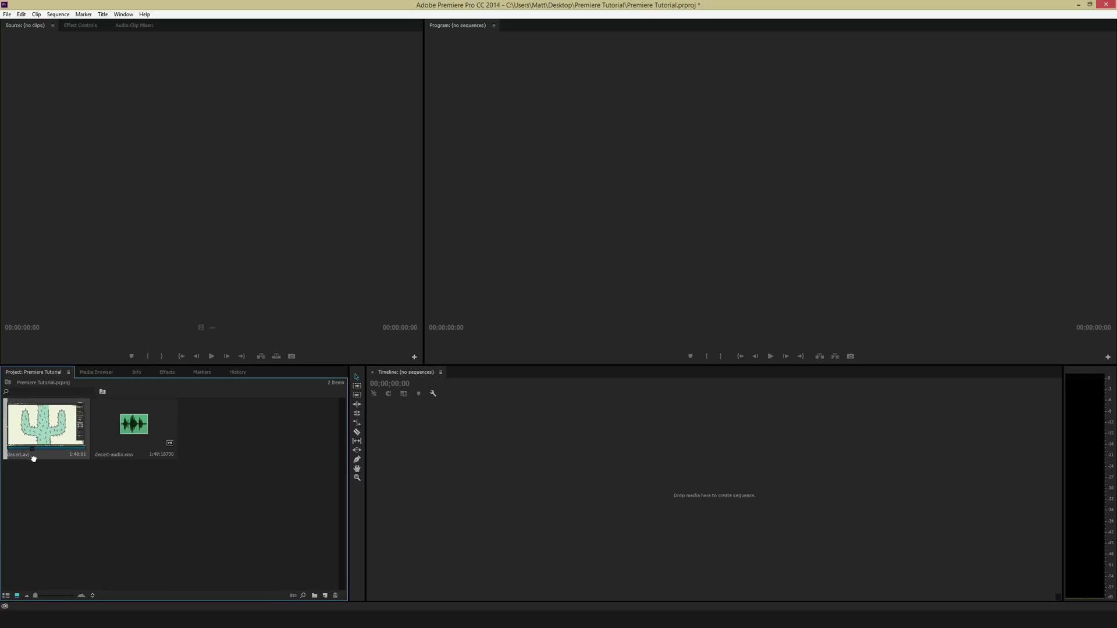
left_click_drag(360, 470, 386, 455)
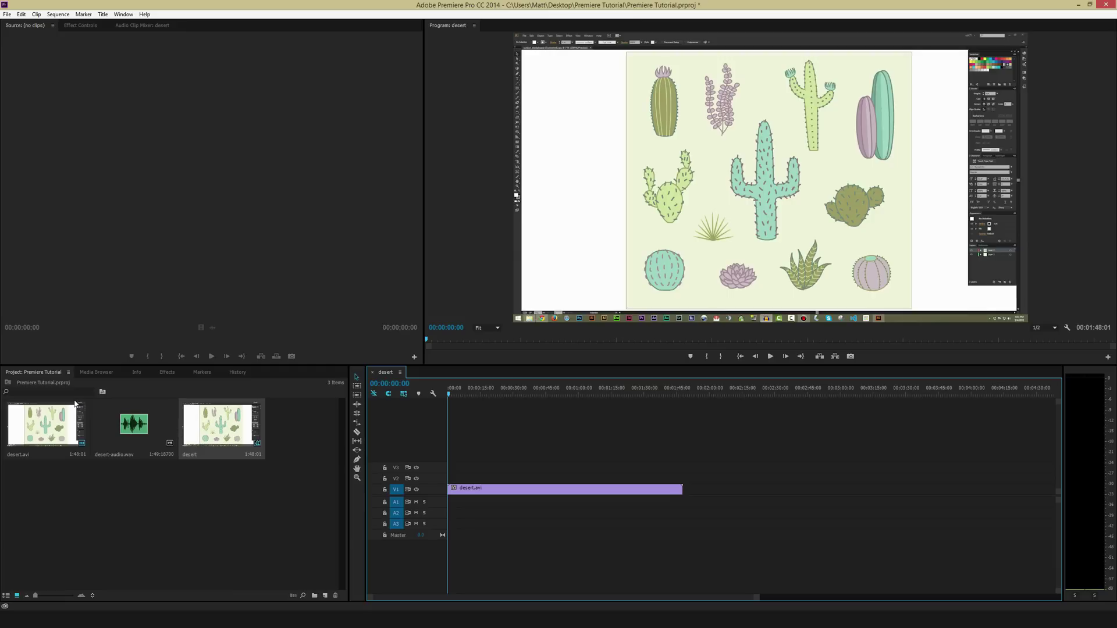
left_click(195, 458)
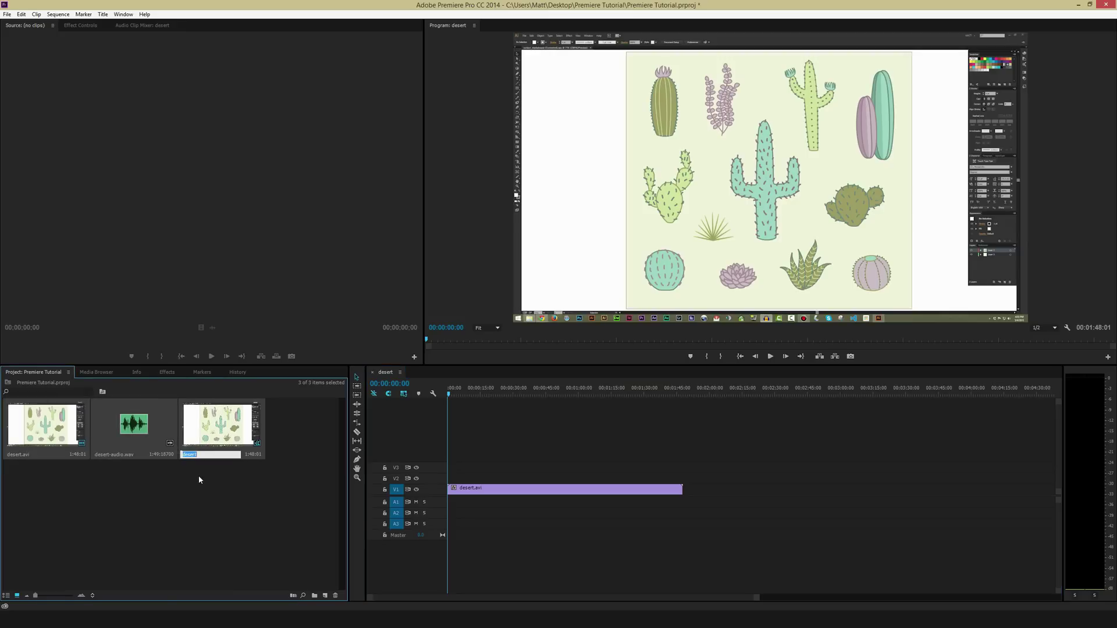
type("Tutorial")
left_click(279, 514)
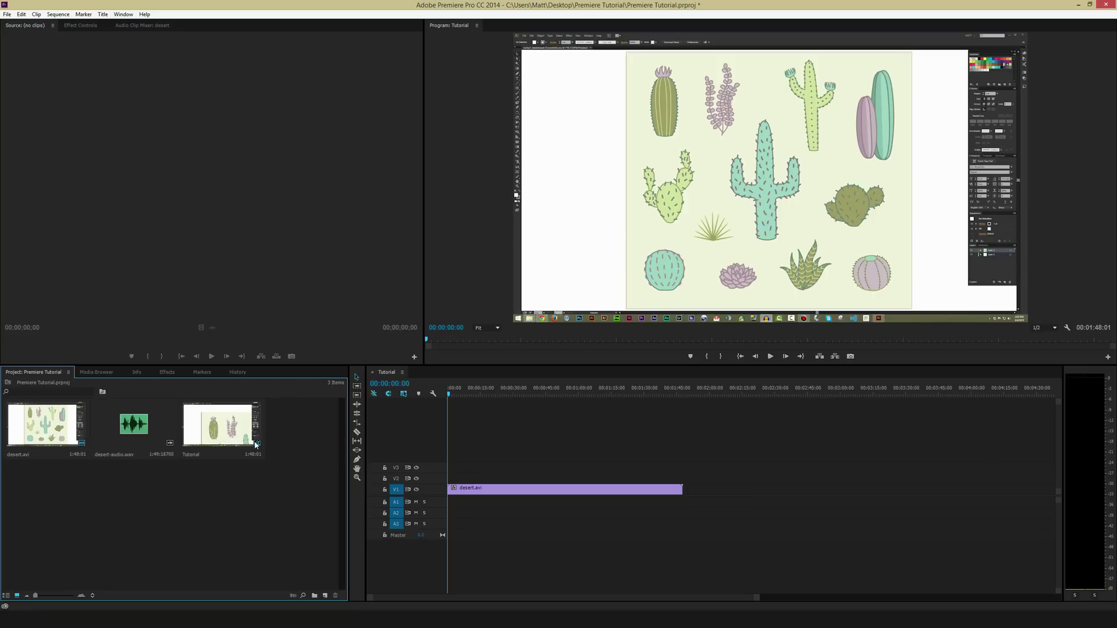
- Place desert-audio.wav on track A1, snapped to 00:00:00 under desert.avi
left_click(132, 424)
left_click_drag(311, 544, 453, 506)
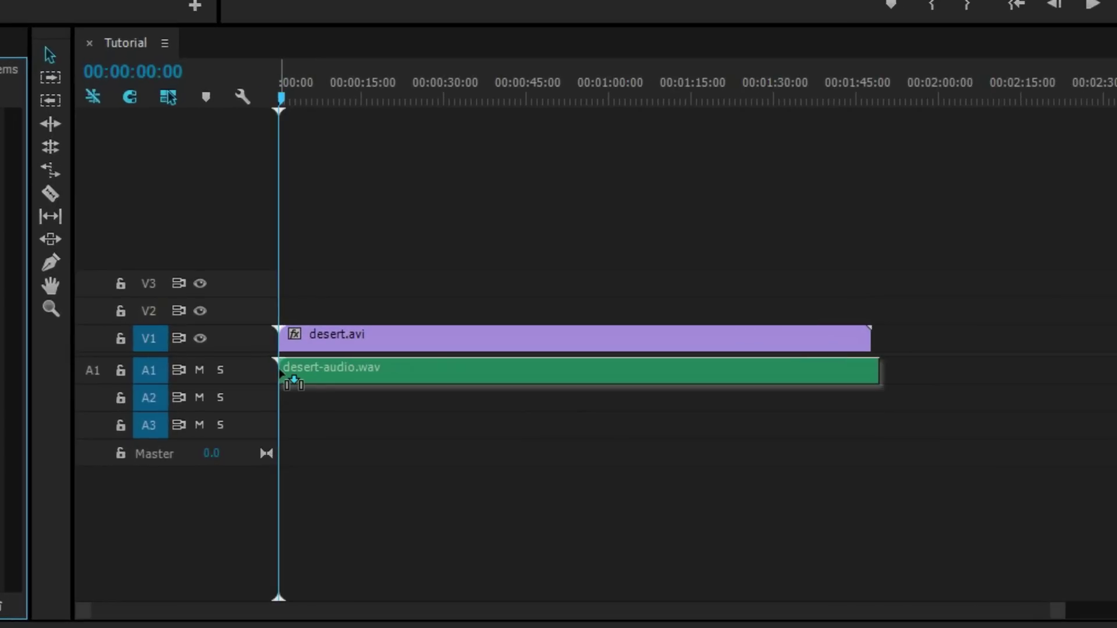
mouse_move(281, 375)
left_mouse_down()
mouse_move(304, 379)
mouse_move(284, 377)
left_mouse_up()
mouse_move(284, 377)
left_mouse_down()
mouse_move(349, 379)
mouse_move(283, 372)
left_mouse_up()
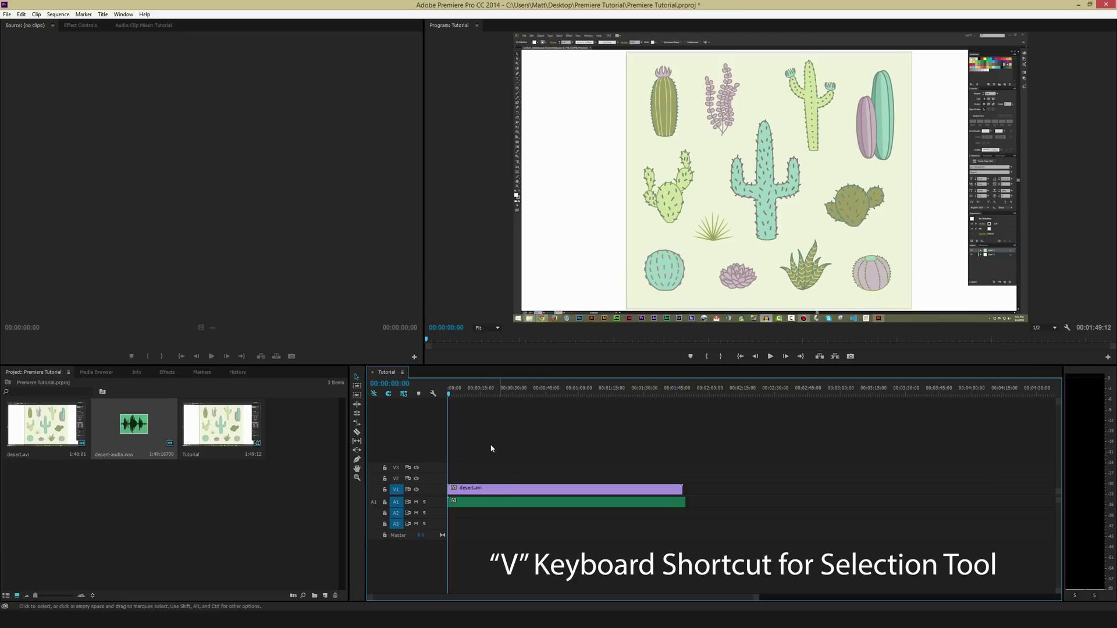
- Group the desert.avi and desert-audio.wav clips and confirm they move together
left_click_drag(484, 441, 501, 530)
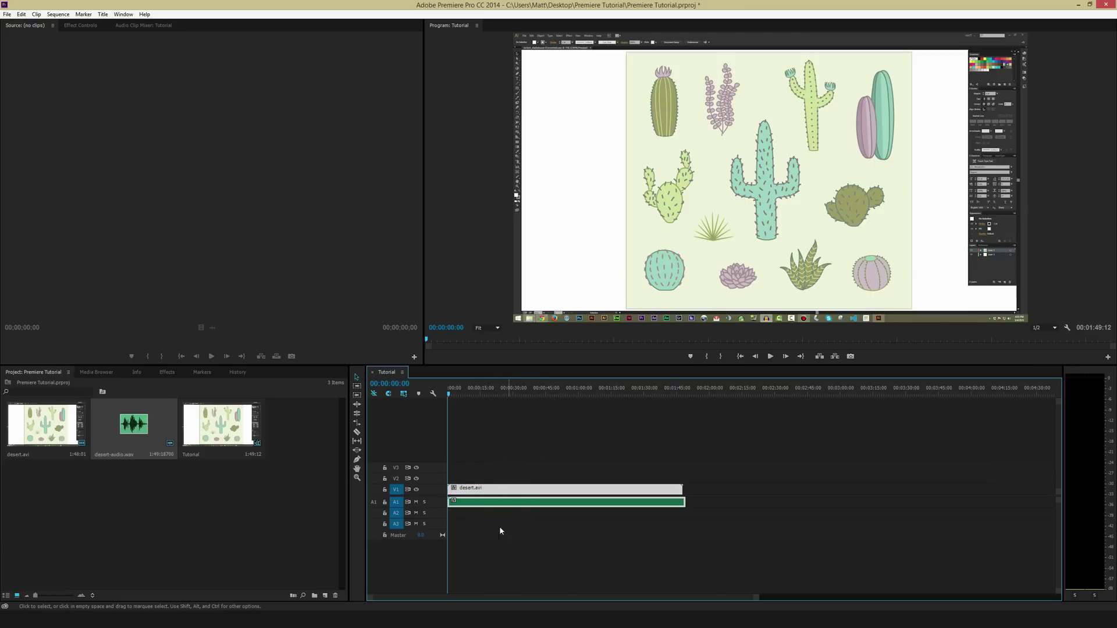
right_click(507, 493)
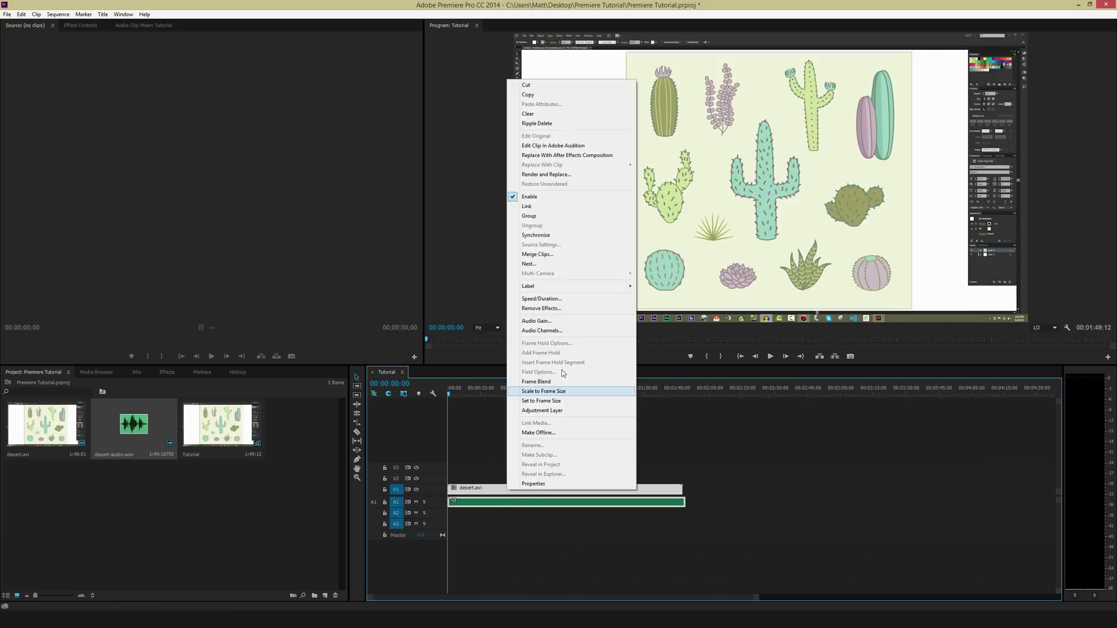
left_click(541, 216)
left_click(515, 445)
mouse_move(498, 492)
left_mouse_down()
mouse_move(625, 490)
mouse_move(483, 486)
left_mouse_up()
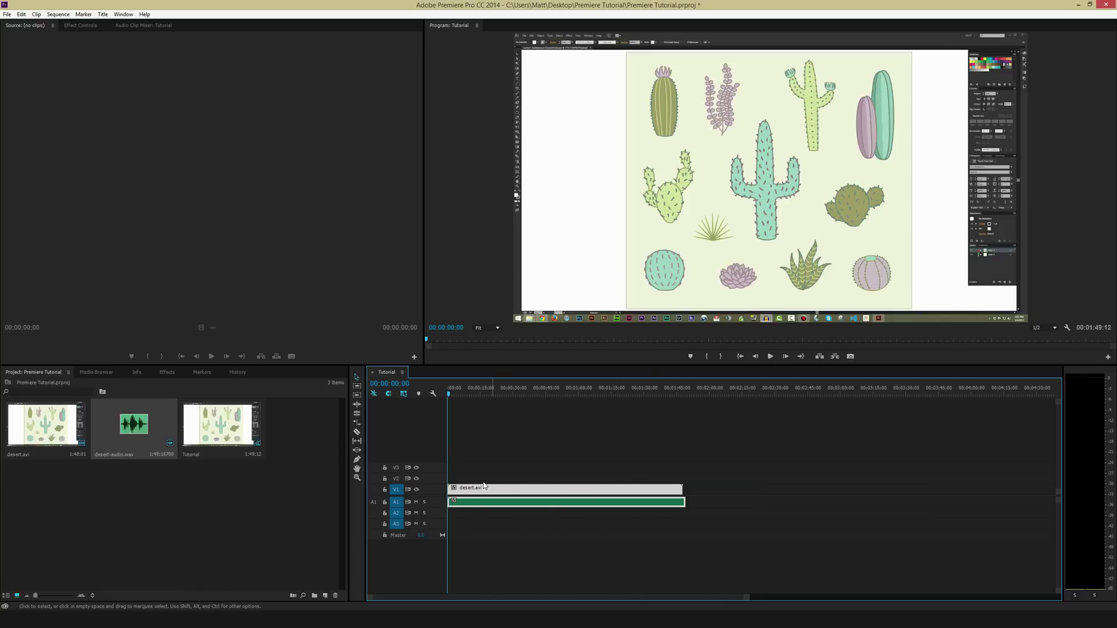
left_click(469, 448)
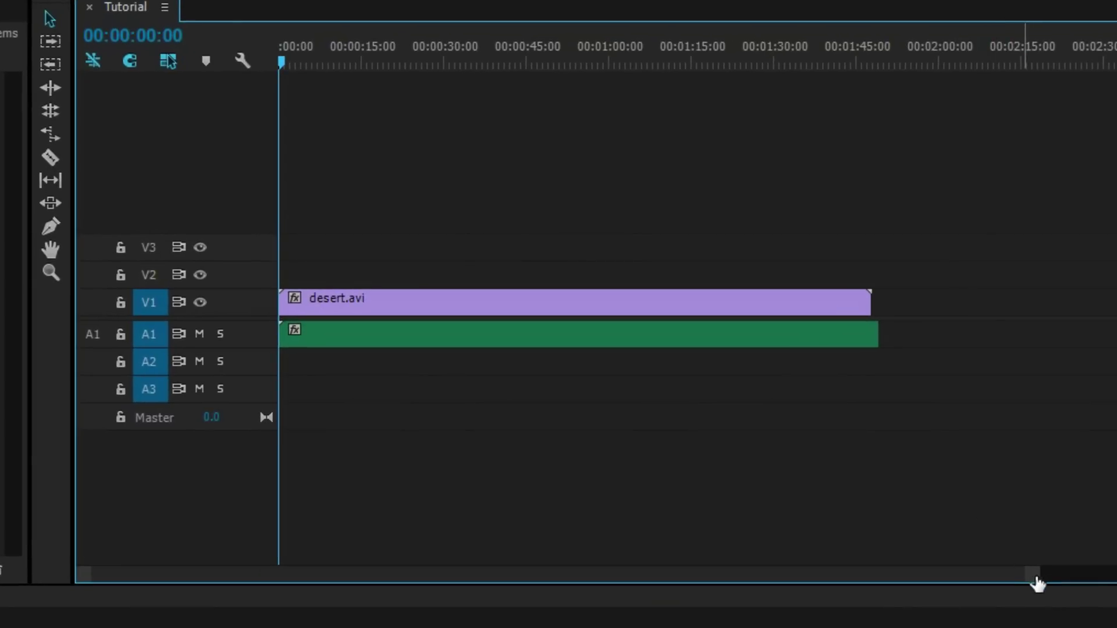
- Zoom the Tutorial timeline in until its first ten seconds fill the track area
left_click_drag(1038, 580, 890, 577)
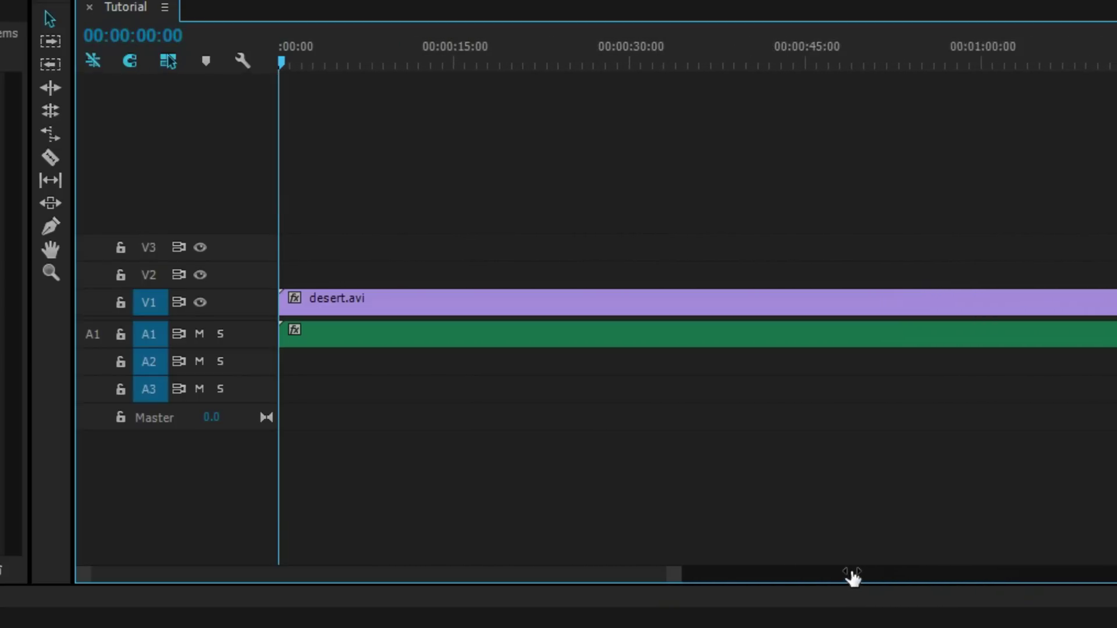
left_click_drag(849, 573, 756, 574)
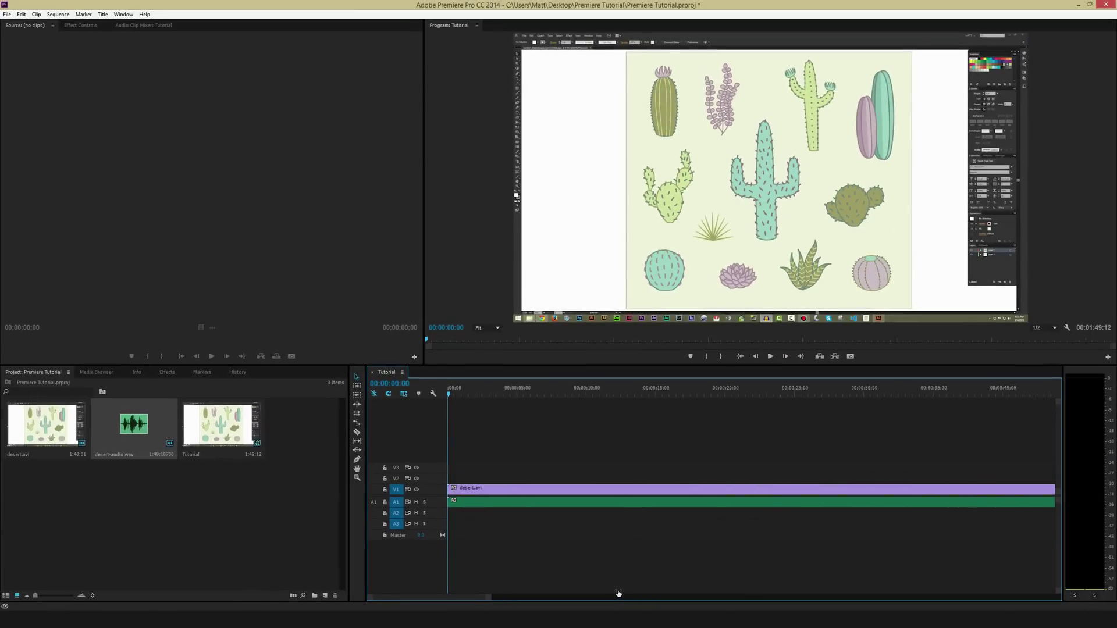
left_click_drag(619, 593, 585, 589)
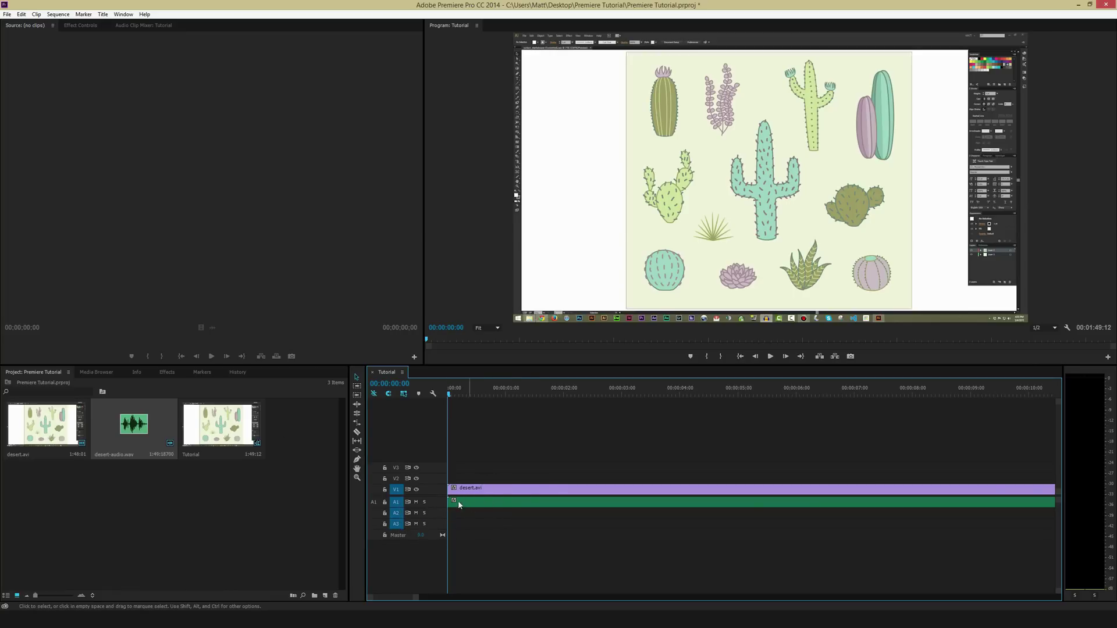
right_click(427, 466)
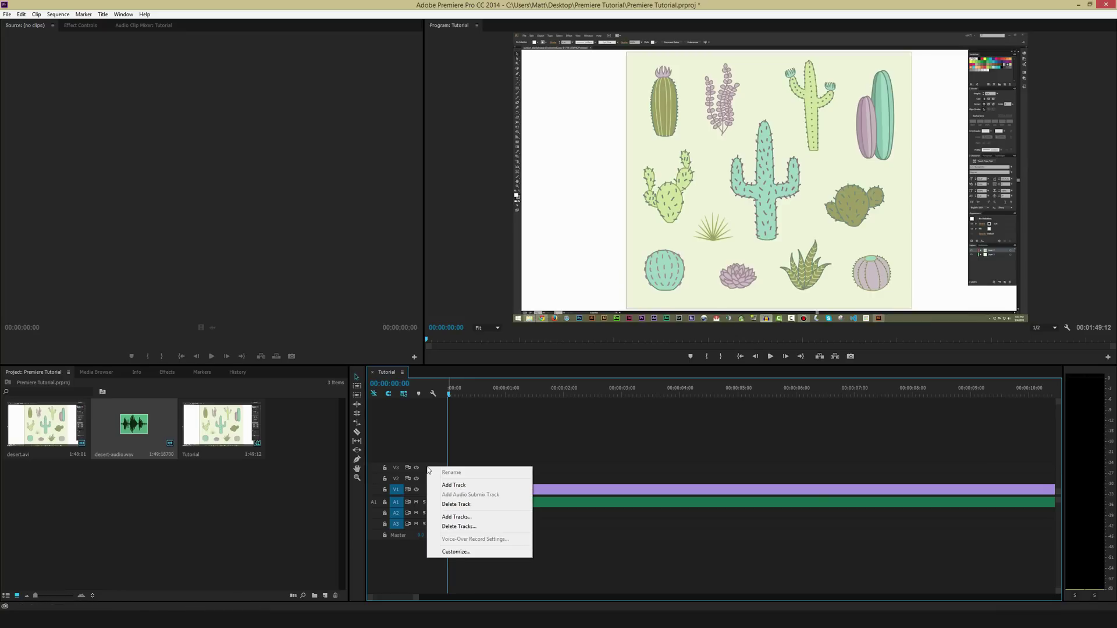
left_click(464, 527)
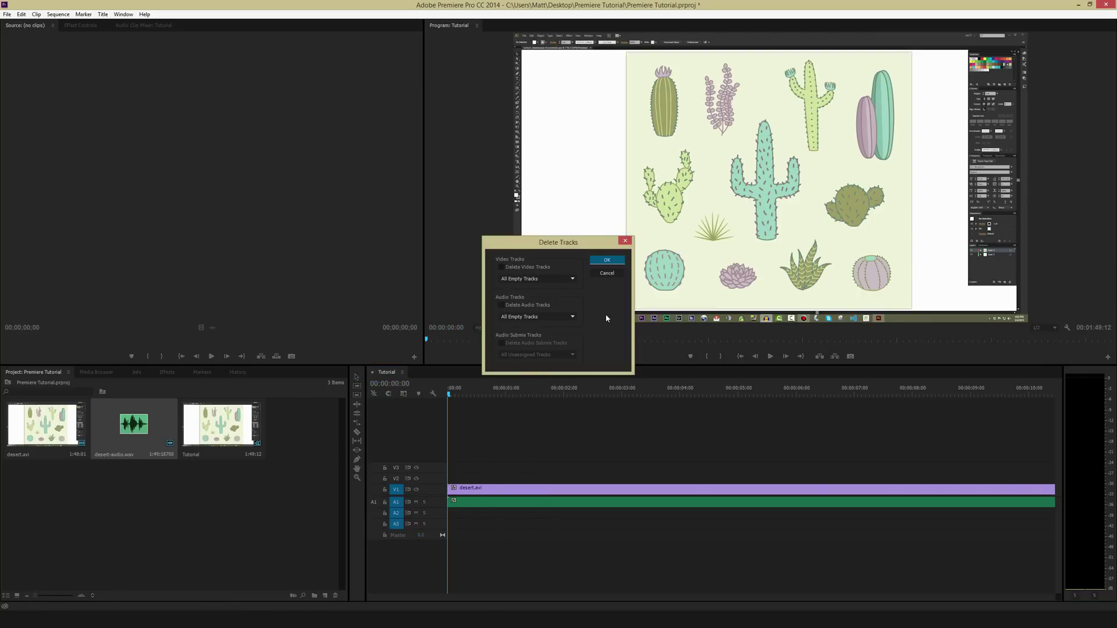
left_click(501, 267)
left_click(539, 316)
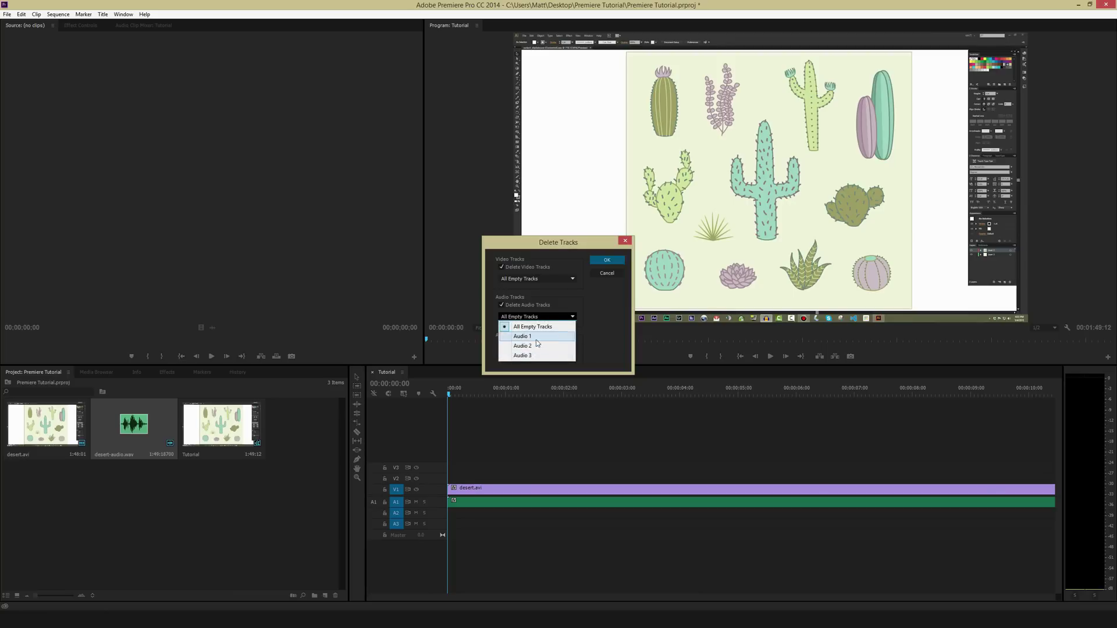
left_click(532, 327)
left_click(606, 260)
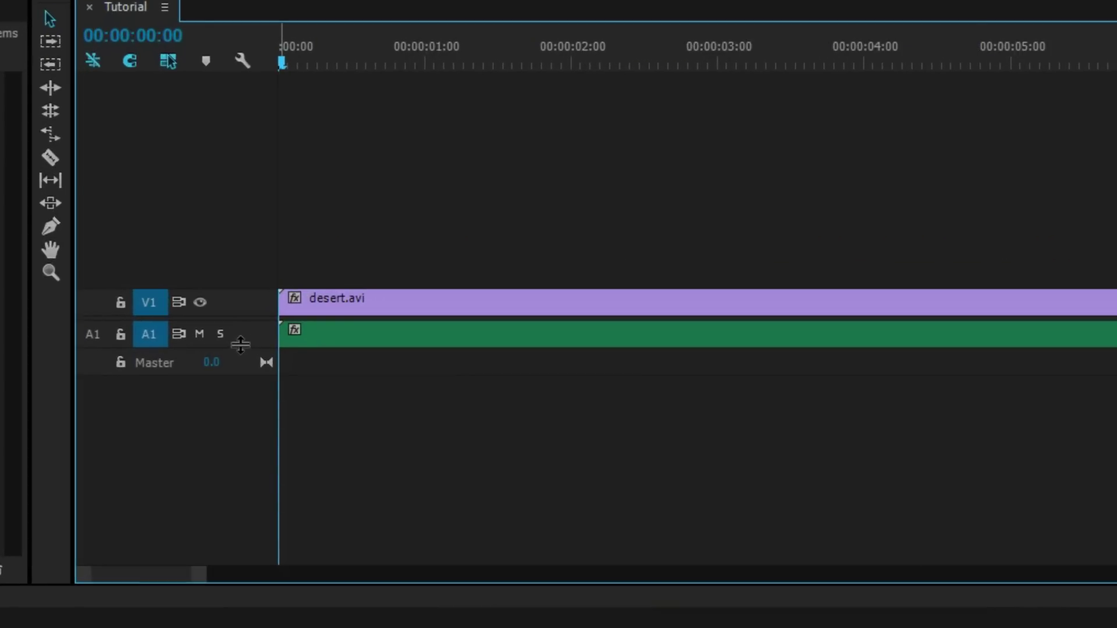
left_click_drag(240, 345, 237, 435)
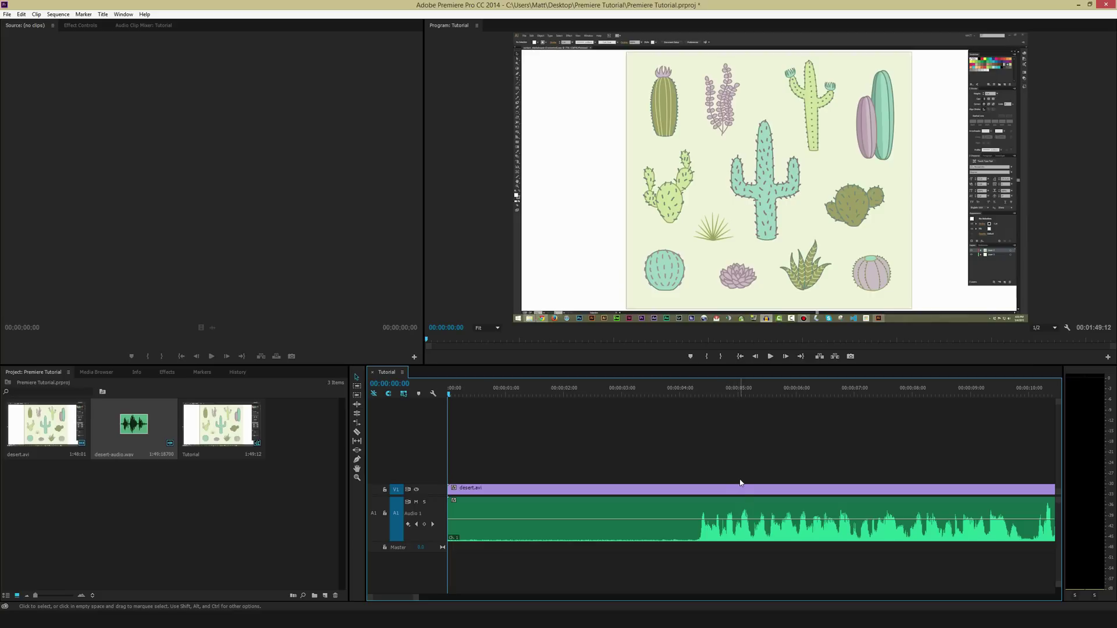
- Scrub the playhead around five seconds, return to the start, and select the audio clip
left_click(753, 392)
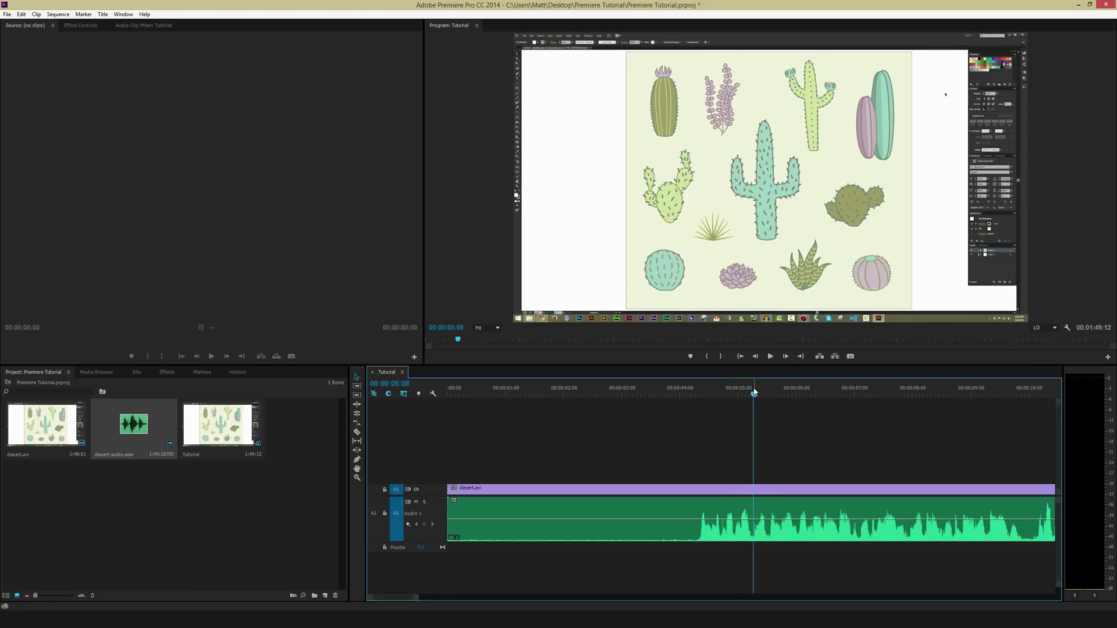
left_click_drag(753, 392, 768, 395)
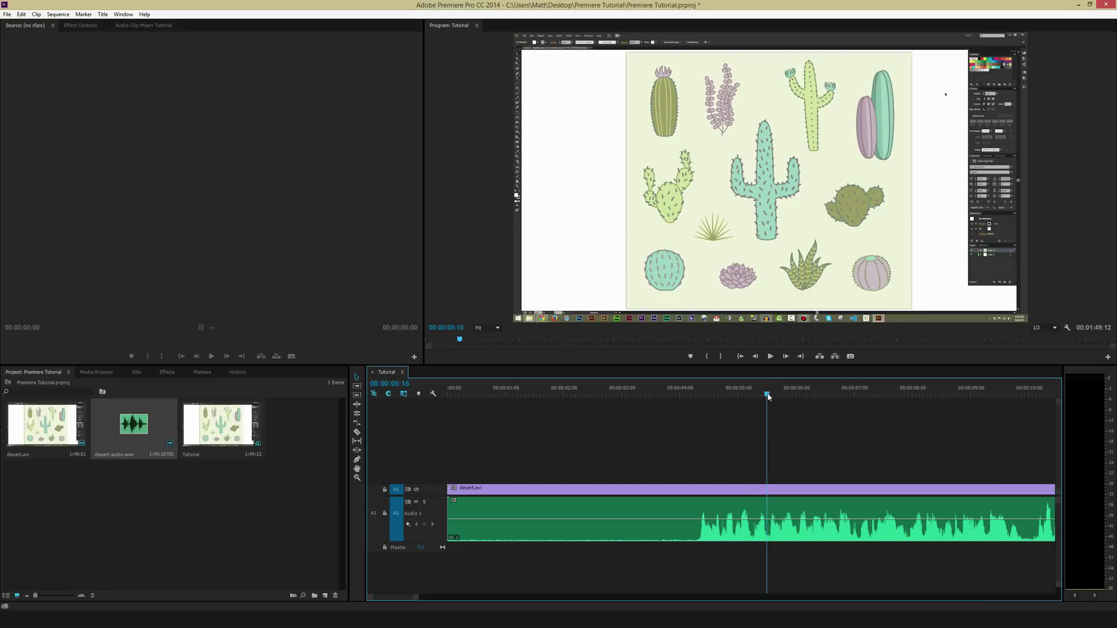
left_click_drag(768, 396, 449, 411)
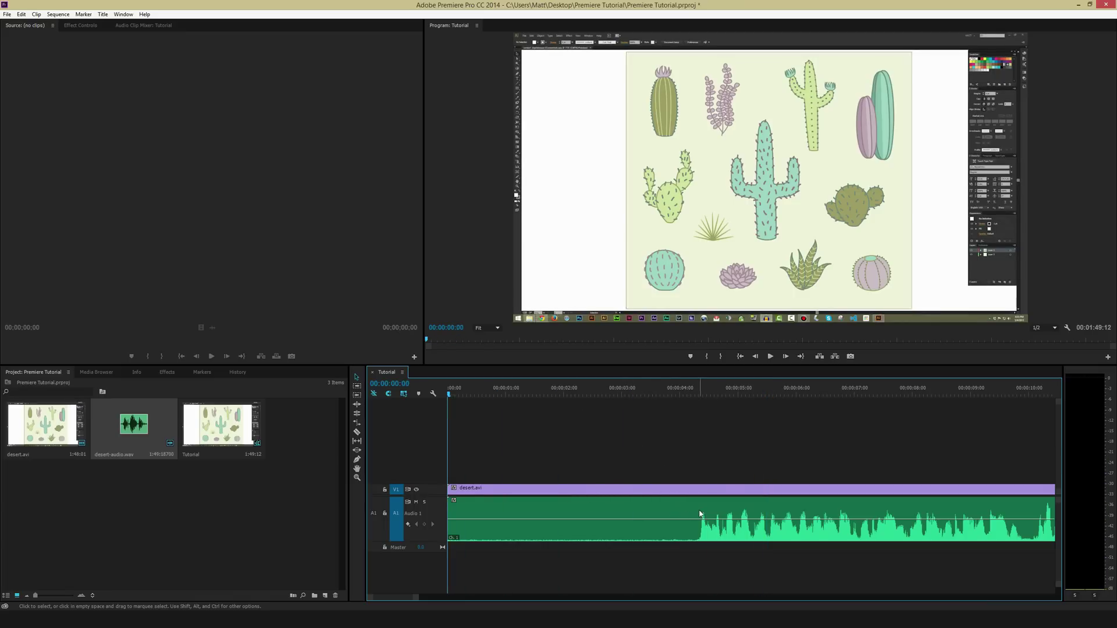
left_click(677, 516)
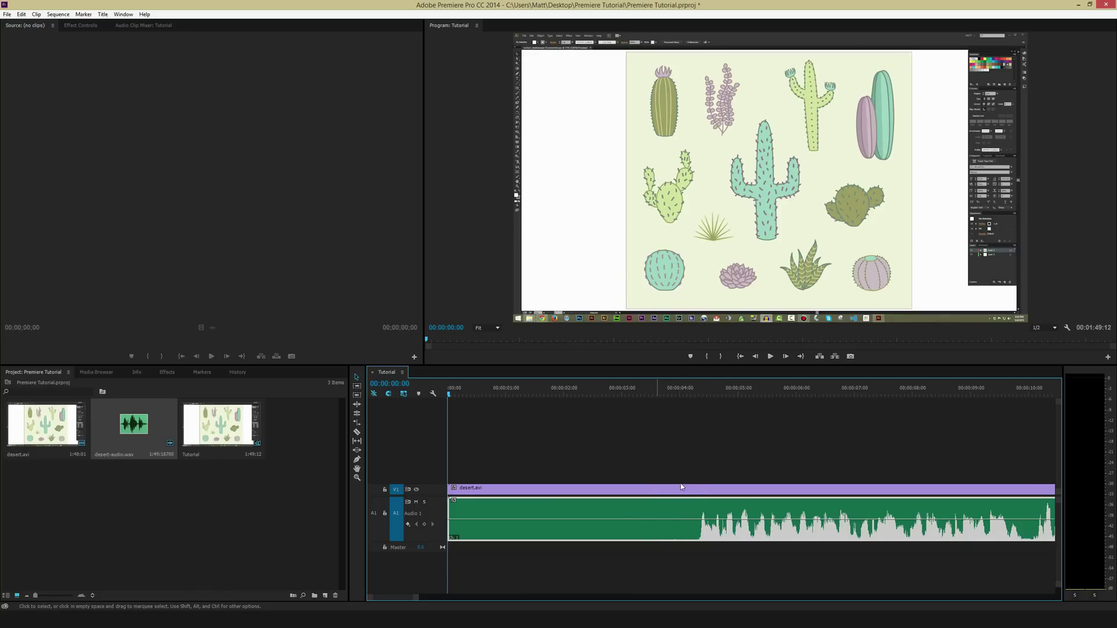
- Drag desert-audio.wav right so it starts about two seconds into the sequence
right_click(665, 513)
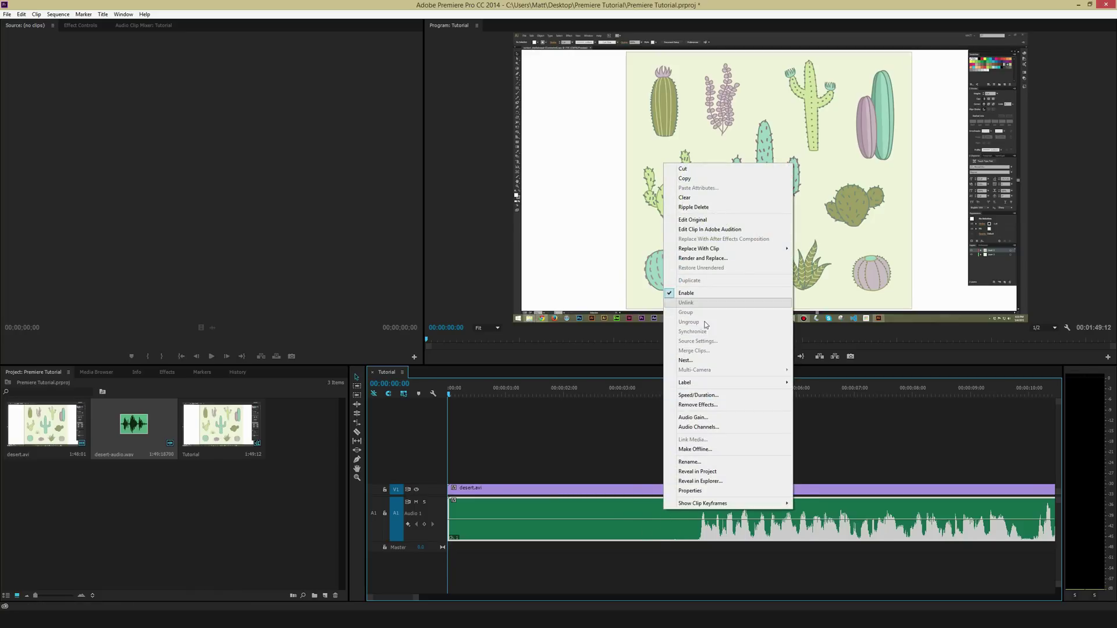
left_click(611, 445)
left_click(720, 508)
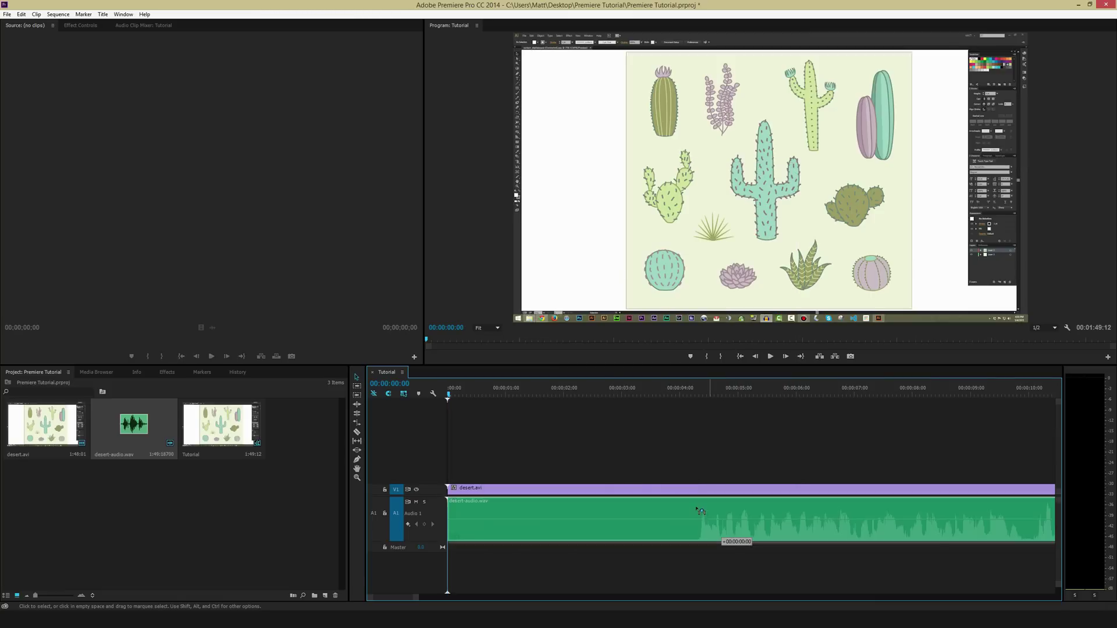
left_click_drag(640, 516, 778, 390)
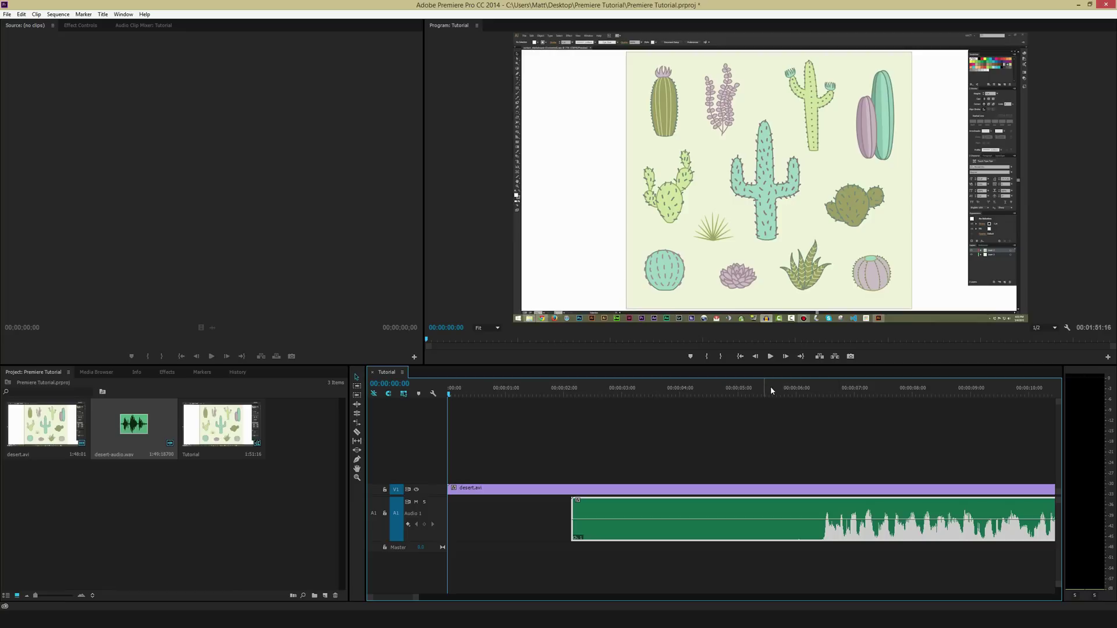
- Preview playback from around six seconds to check where the sound now begins
left_click(795, 391)
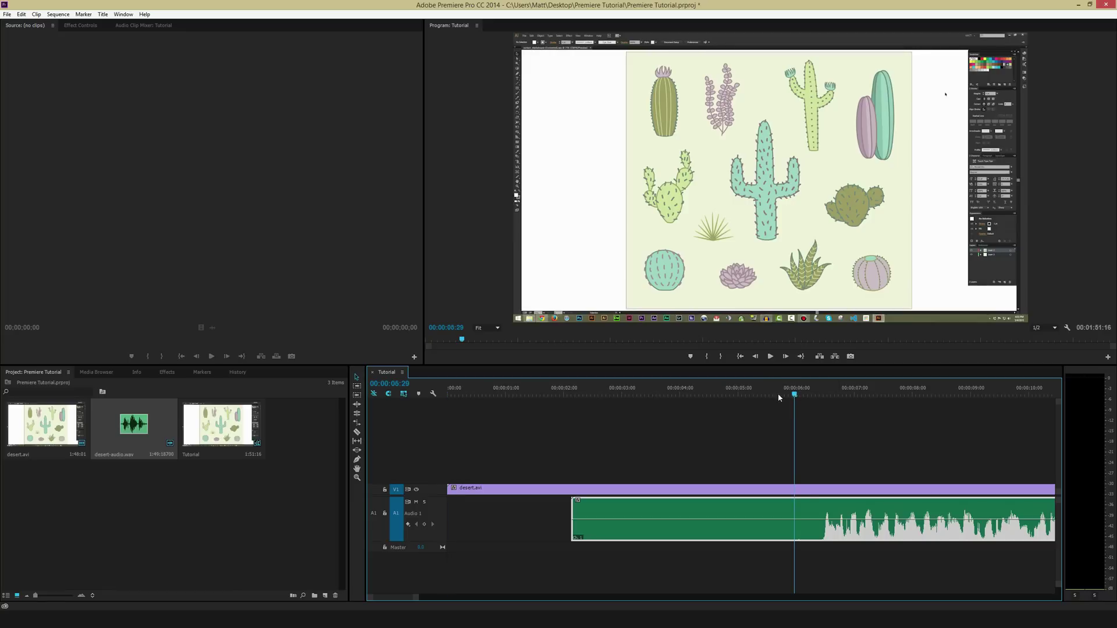
left_click(800, 396)
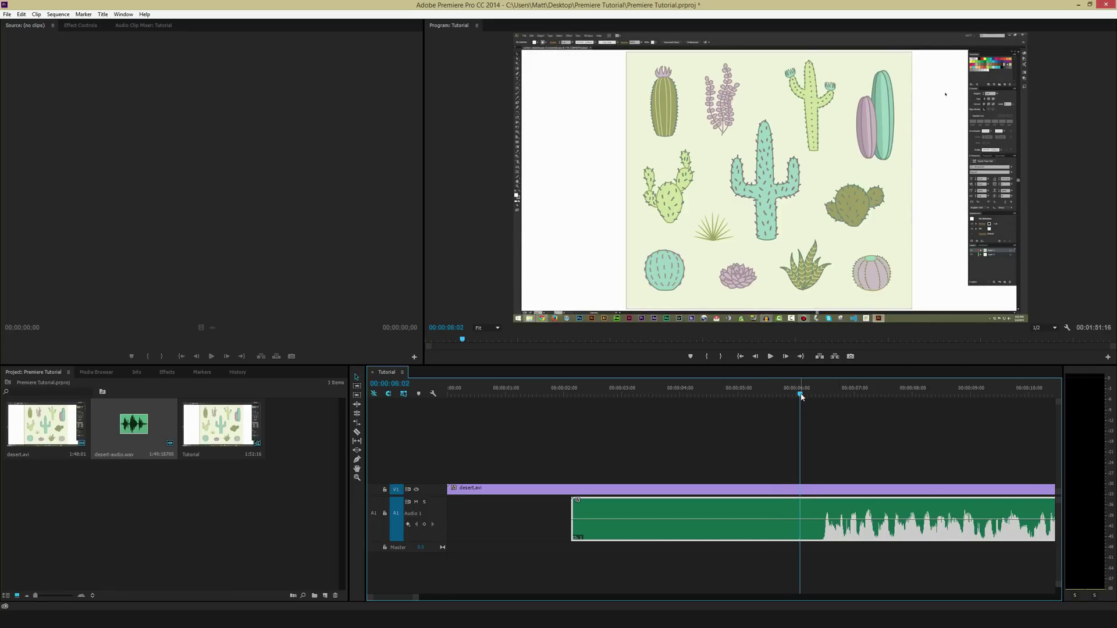
key("space")
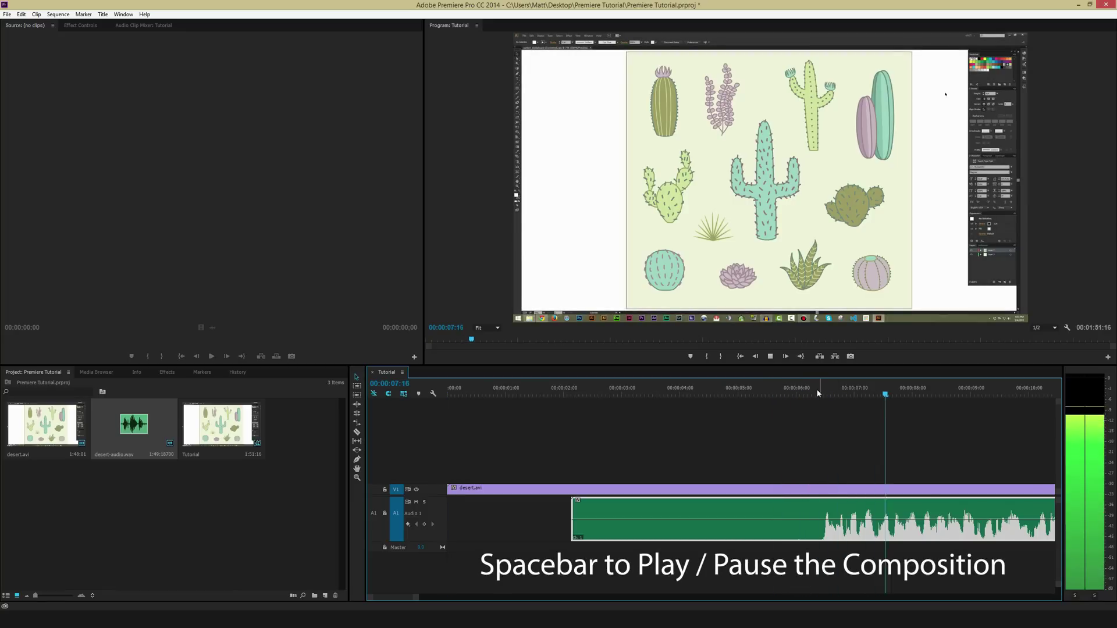
left_click(817, 392)
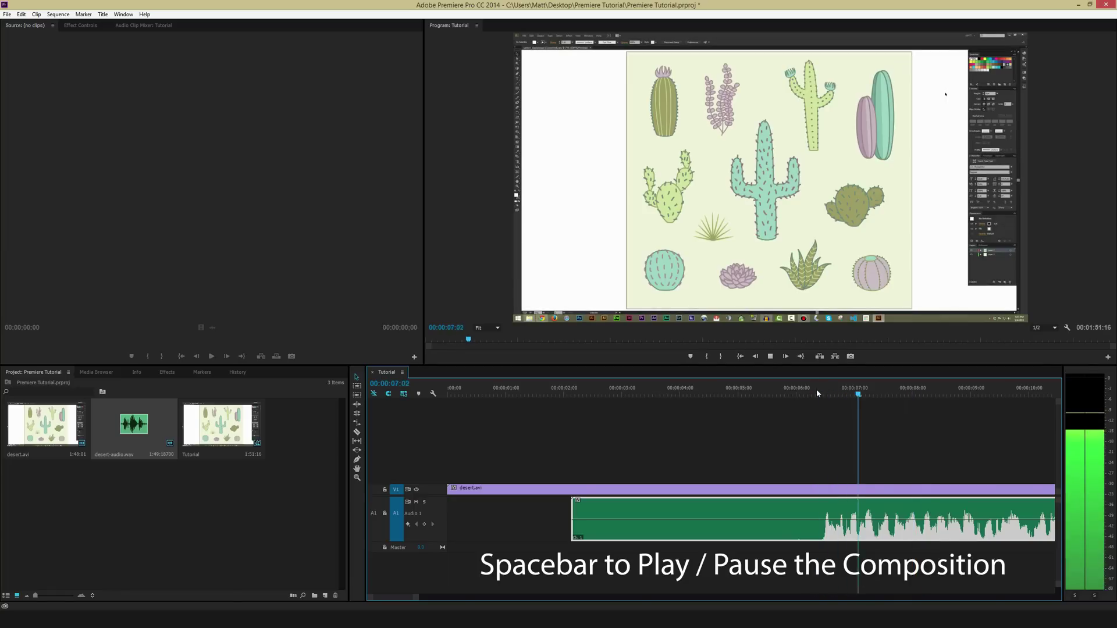
key("space")
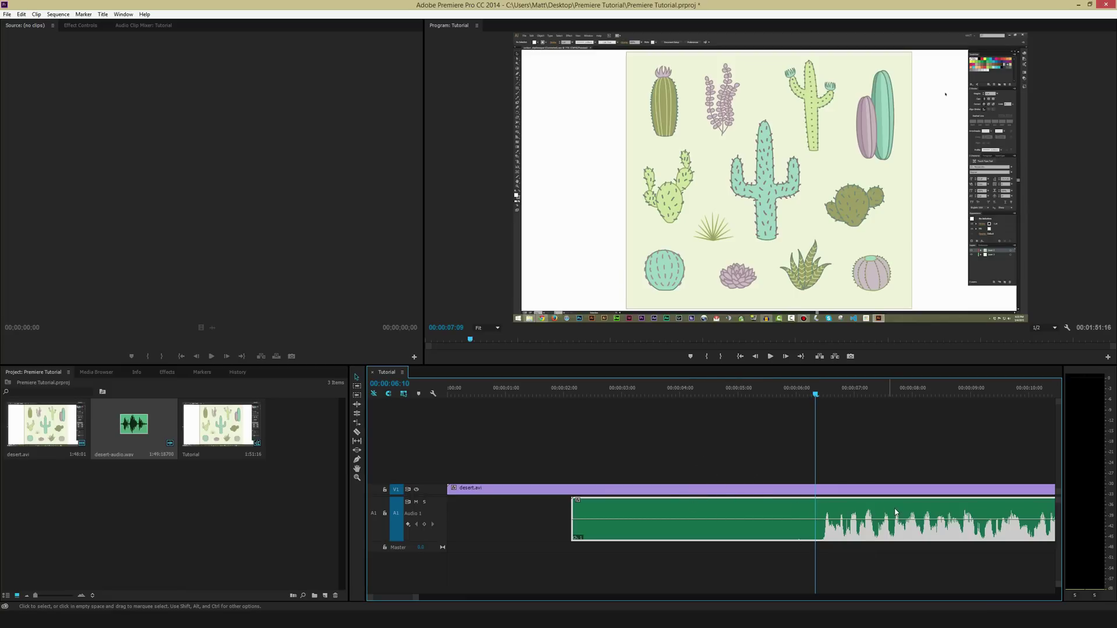
- Move desert-audio.wav back to 00:00:00:00 and link it with desert.avi
left_click_drag(905, 511, 570, 503)
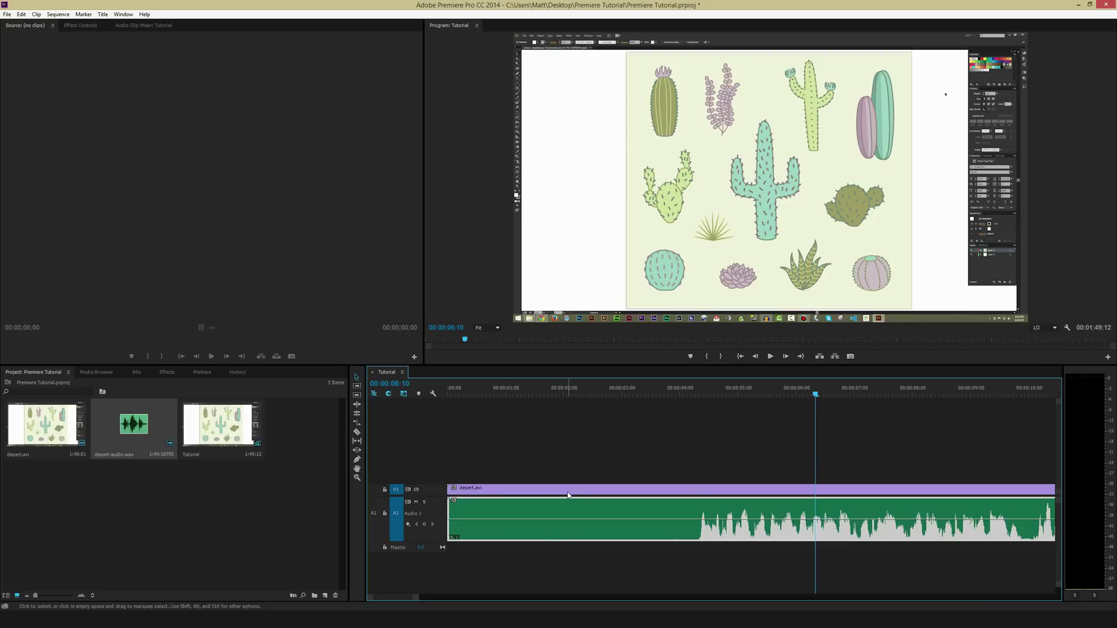
left_click(594, 550)
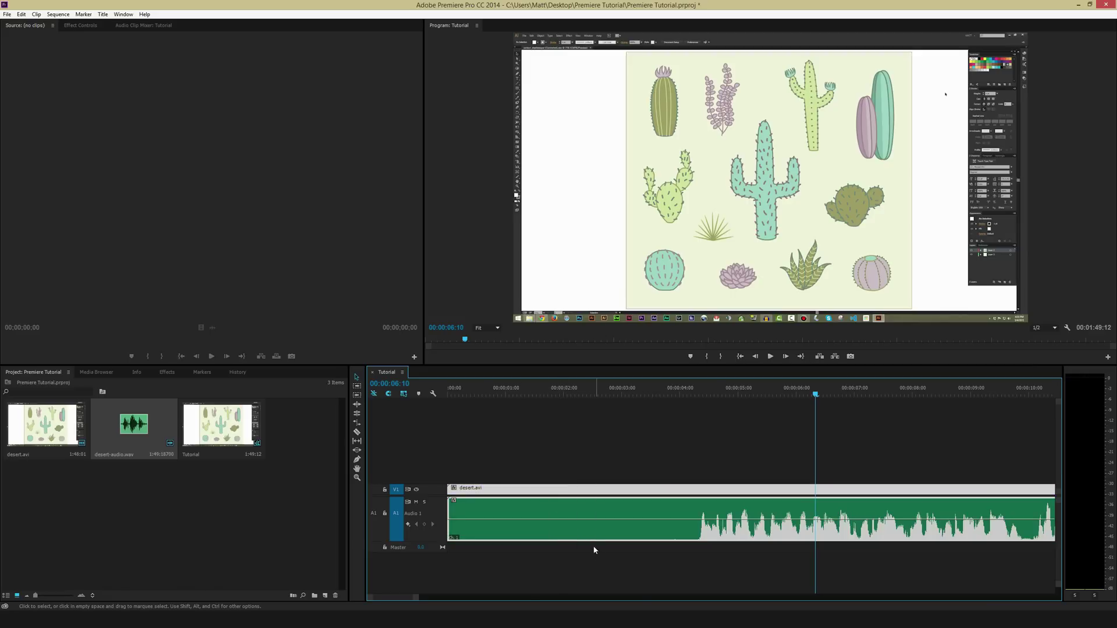
right_click(559, 510)
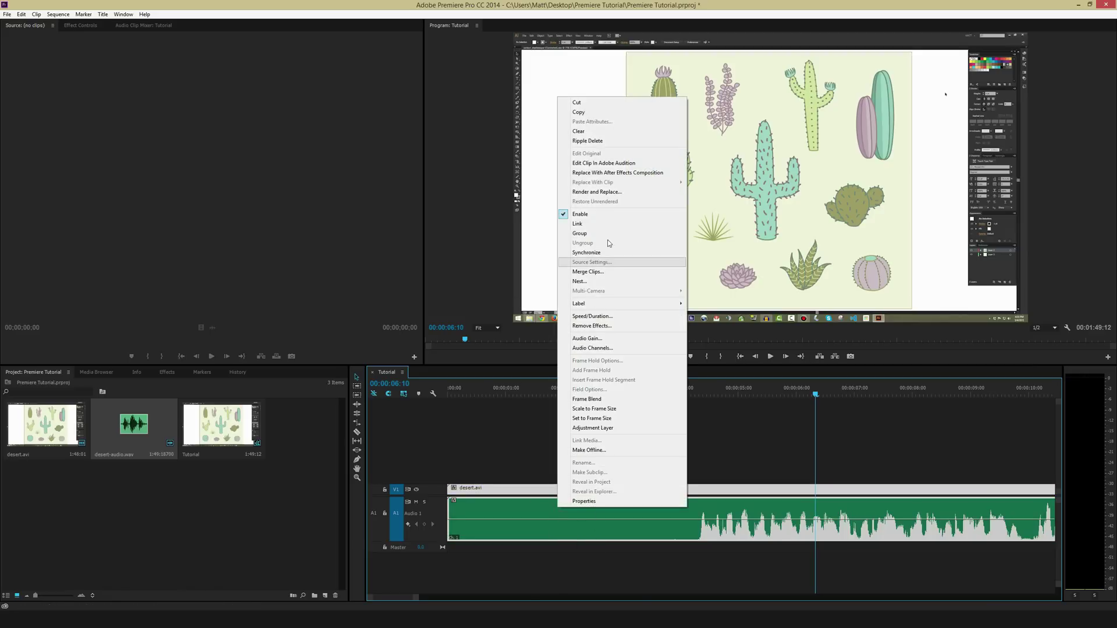
left_click(544, 399)
key("Home")
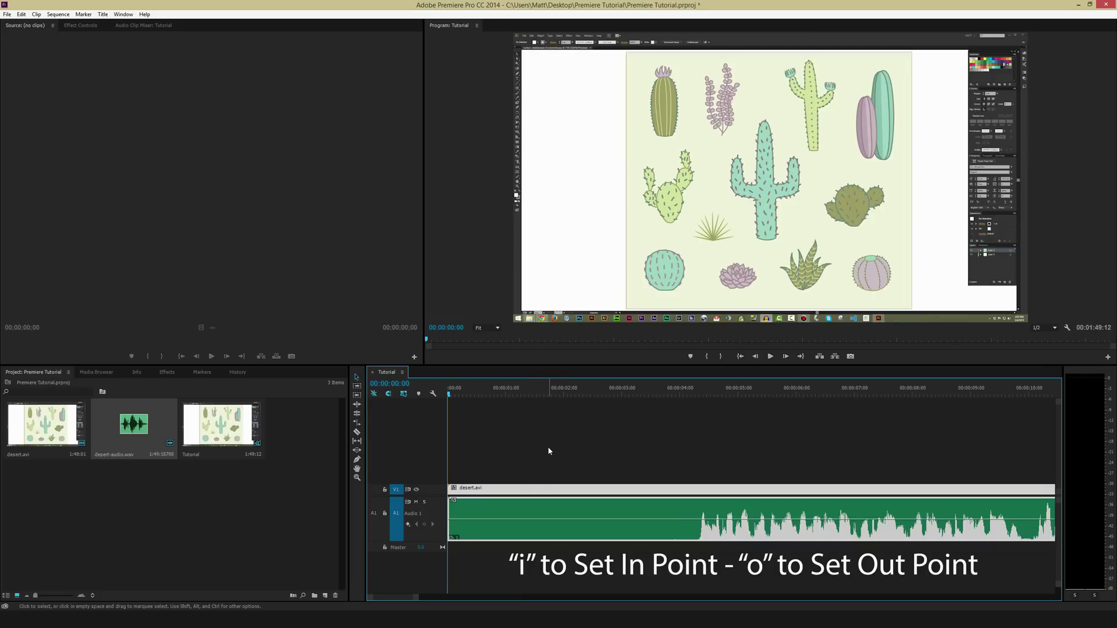
- Mark In at 00:00:00:00 and Out at 00:00:04:02, then extract that section
key("i")
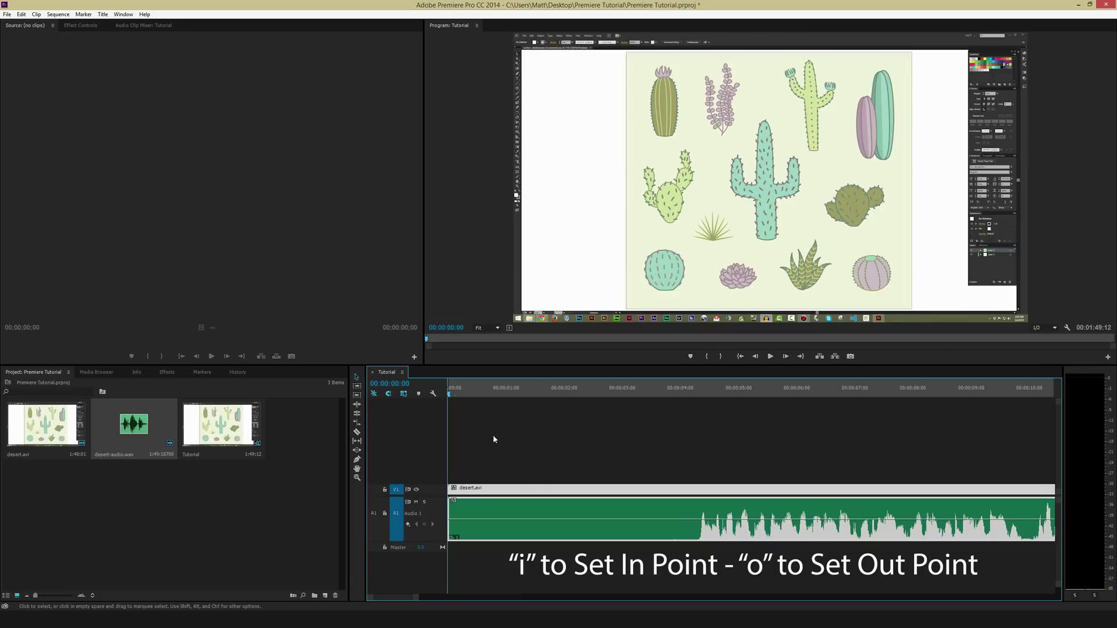
left_click(680, 393)
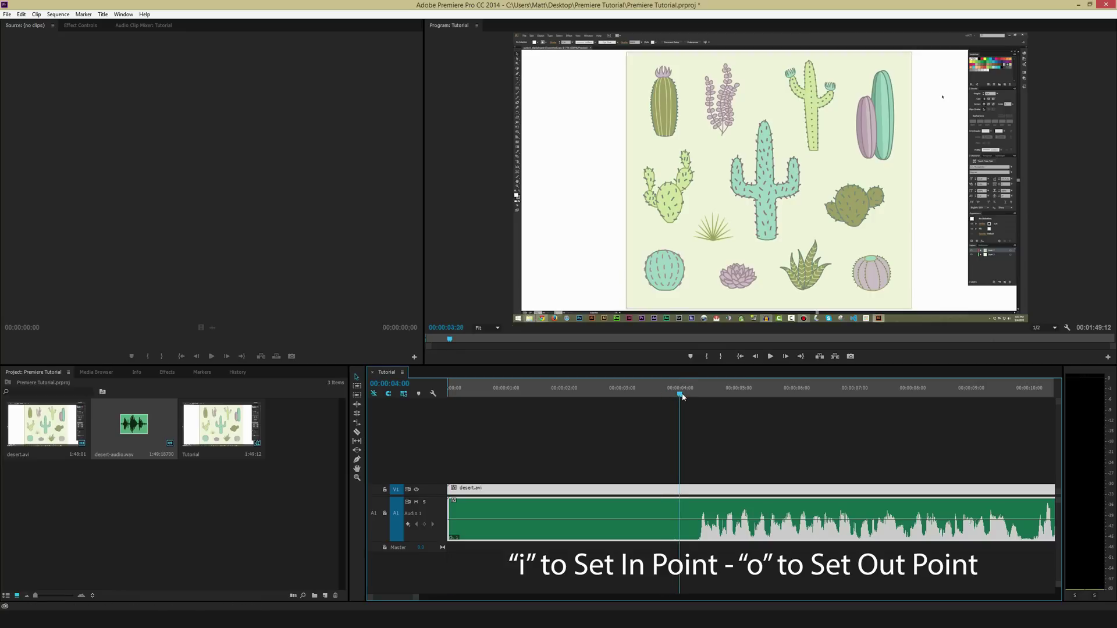
left_click(684, 396)
key("o")
left_click_drag(685, 399, 523, 409)
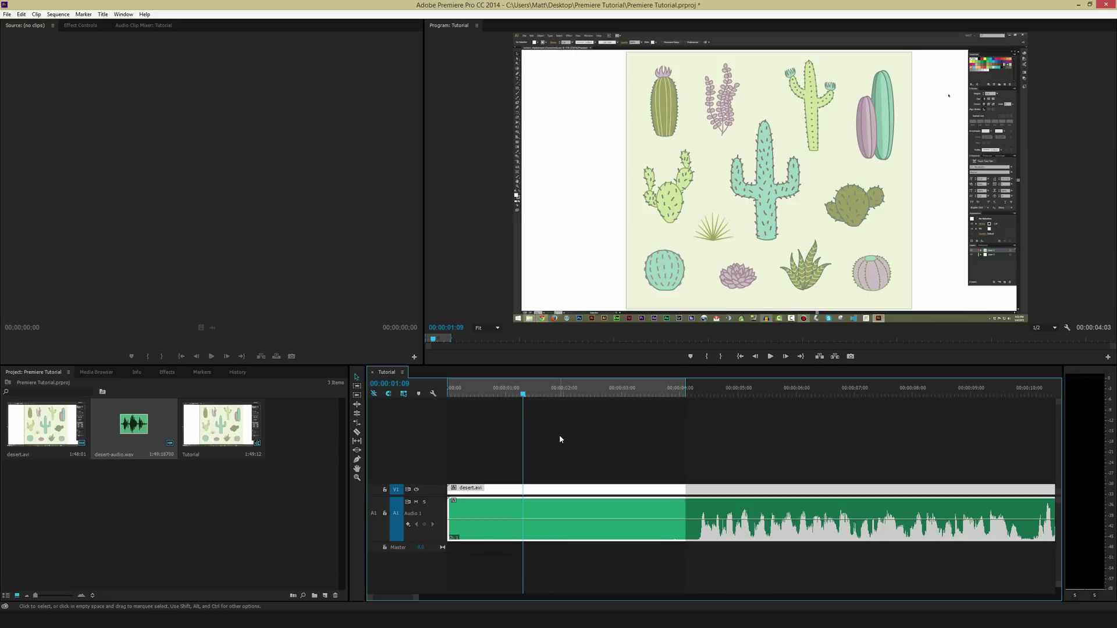
key("alt+BackSpace")
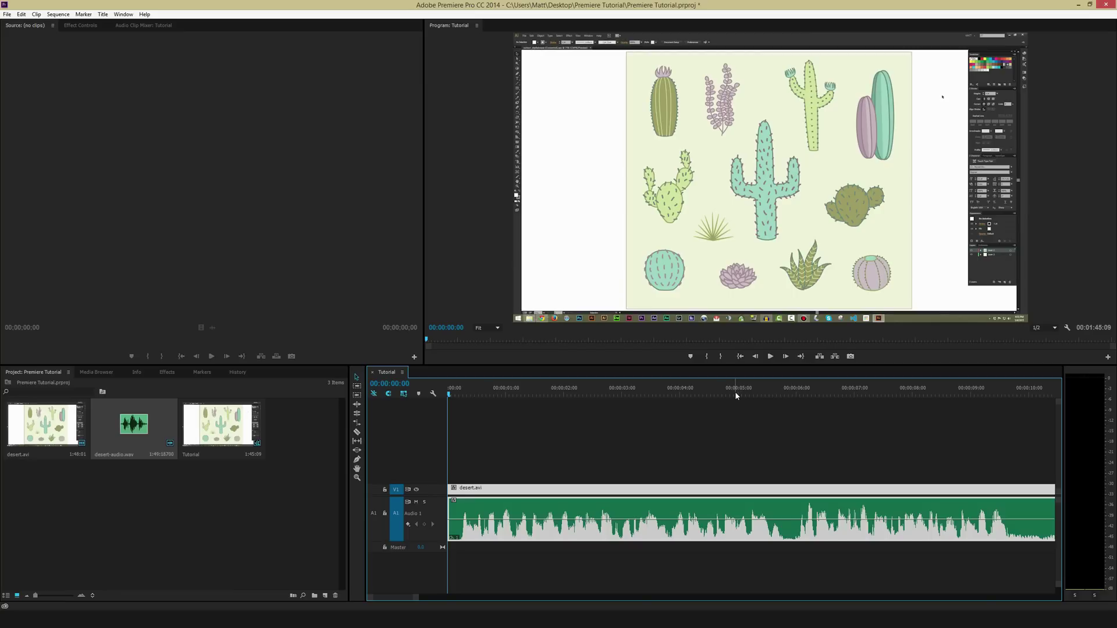
left_click_drag(734, 395, 750, 395)
- Mark an In point at 00:00:05:05 and an Out point at 00:00:05:27
key("i")
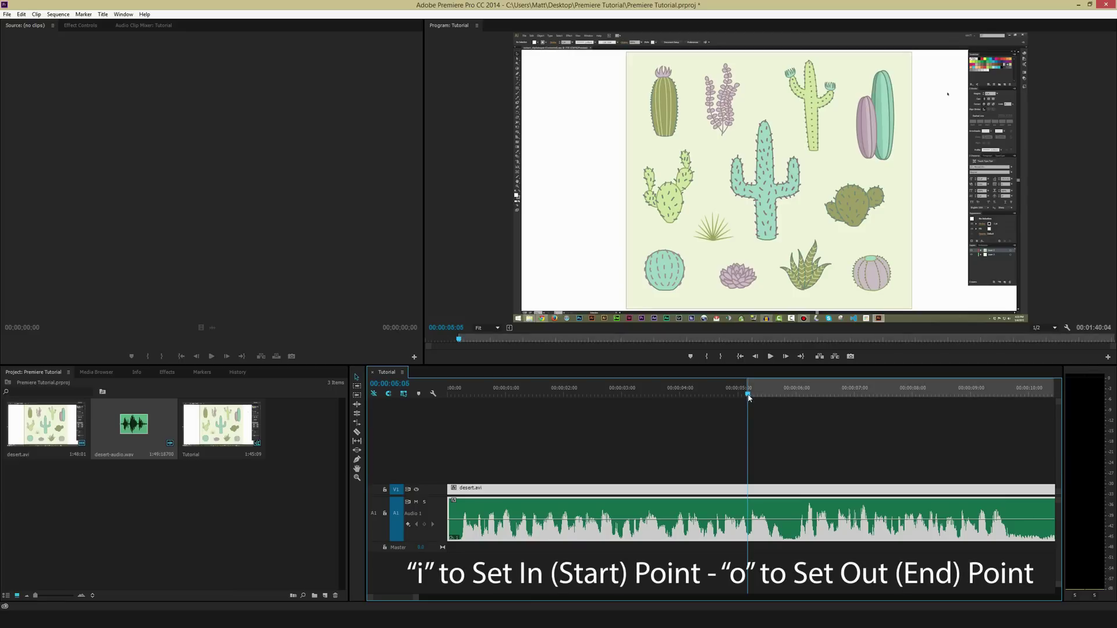
left_click_drag(748, 397, 792, 399)
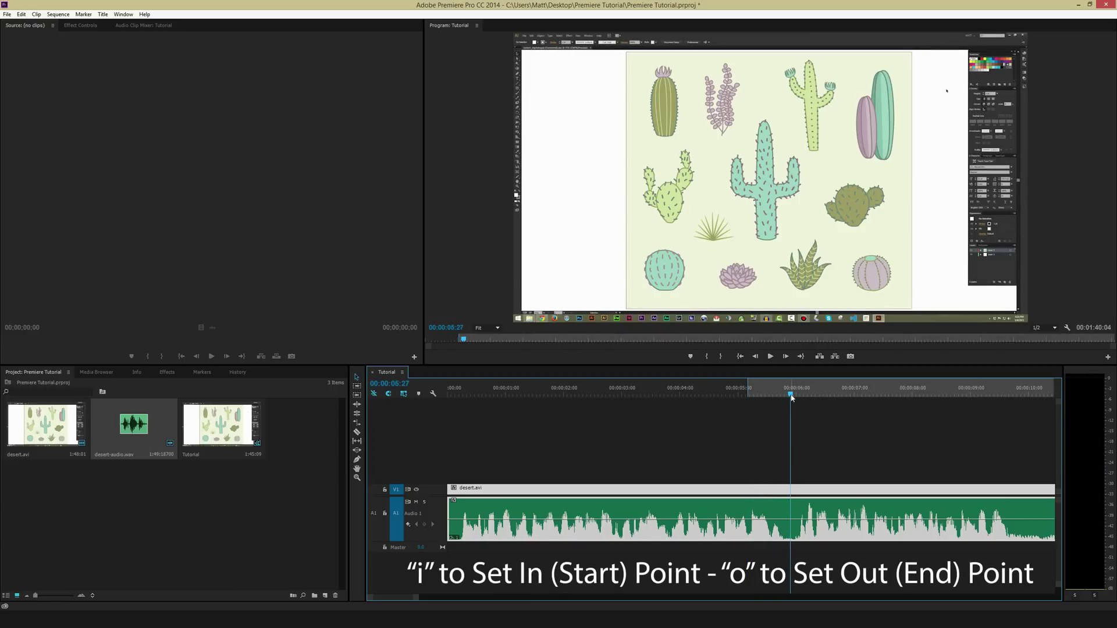
key("o")
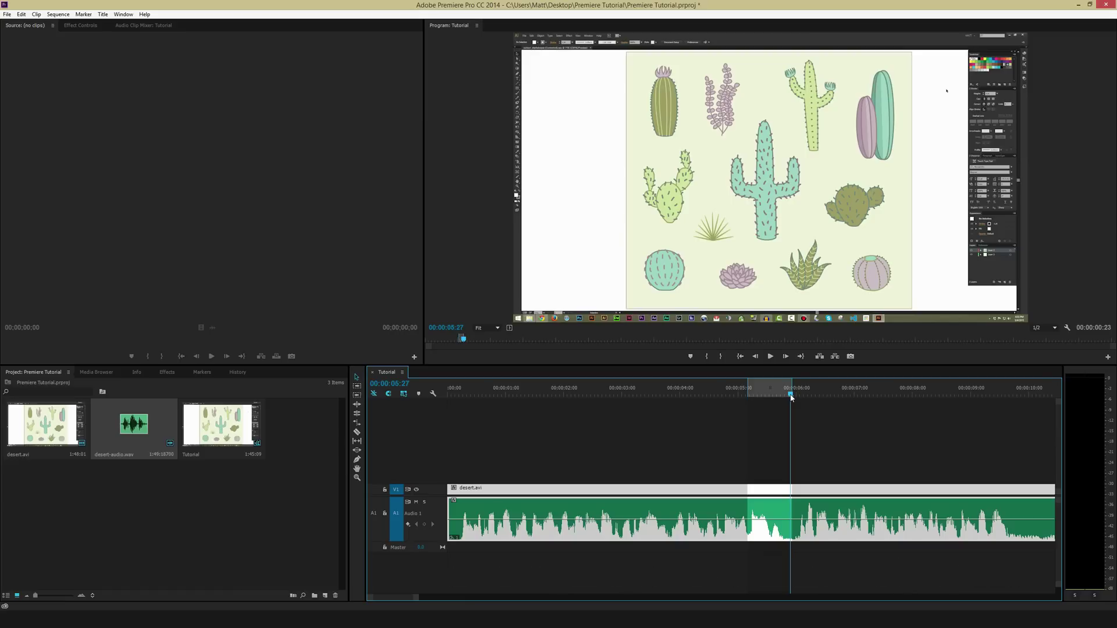
- Lift the 05:05–05:27 range out of desert.avi, leaving a gap, then select all clips
left_click_drag(791, 398, 757, 400)
key("BackSpace")
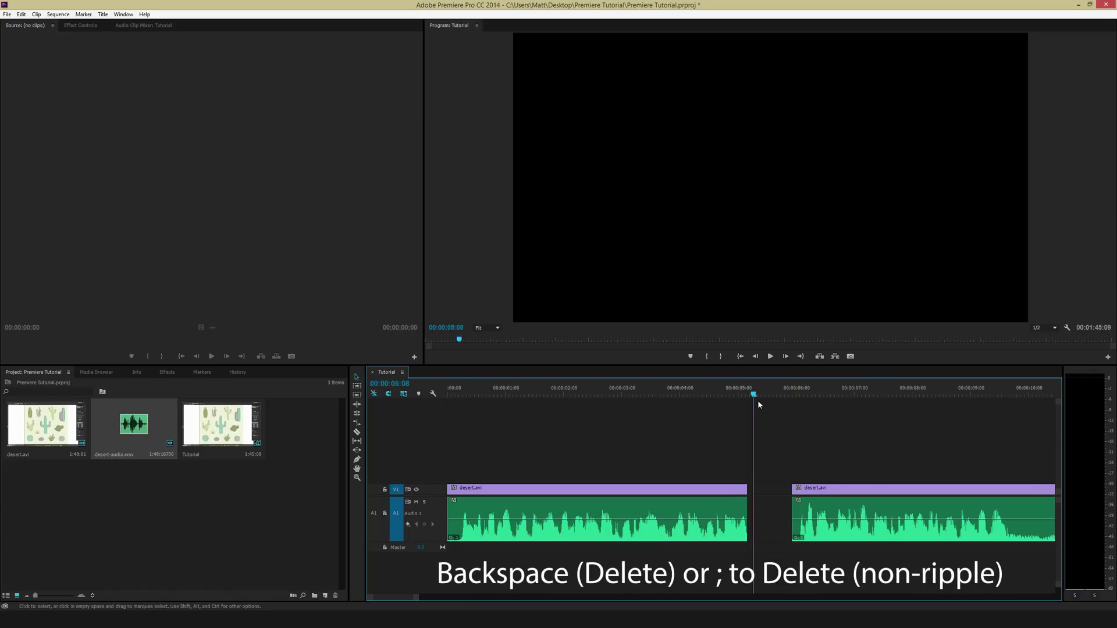
key("ctrl+z")
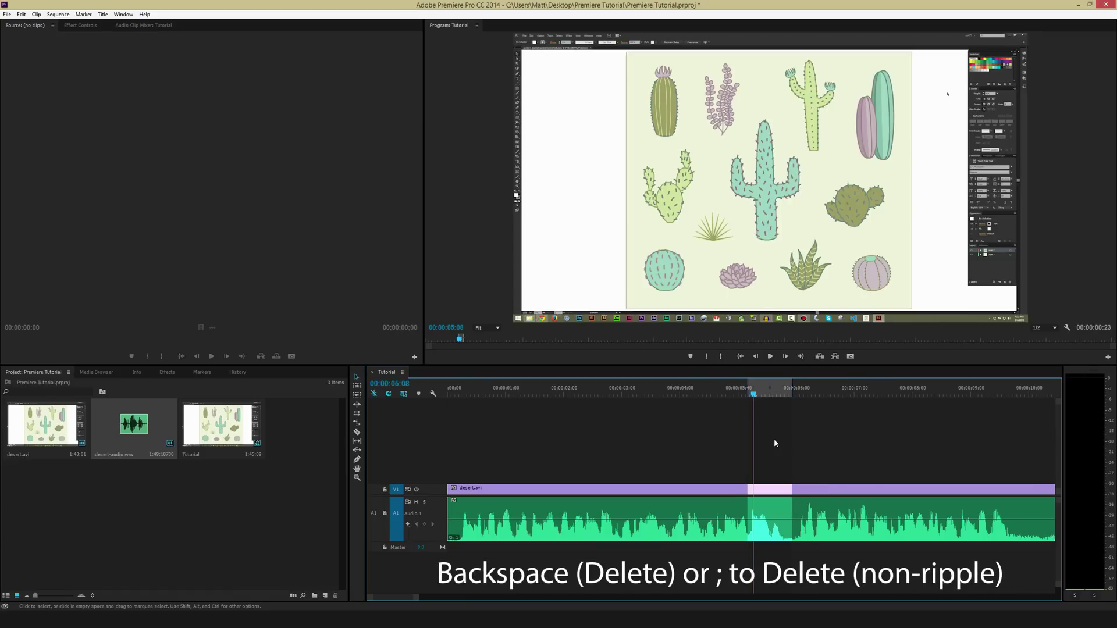
key("semicolon")
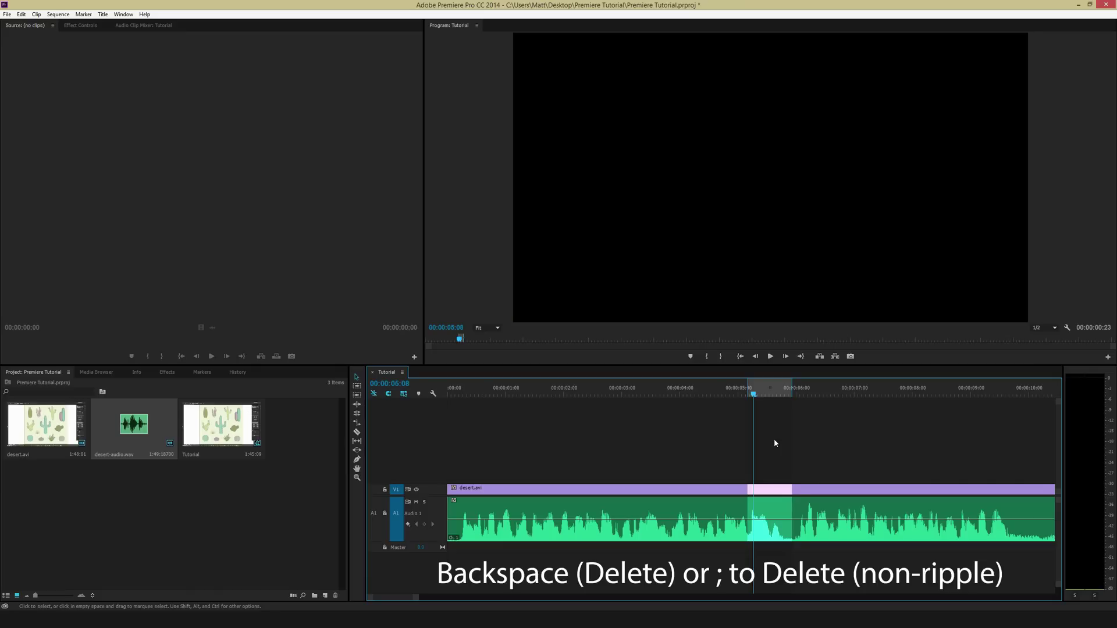
mouse_move(753, 397)
left_mouse_down()
mouse_move(730, 398)
mouse_move(797, 399)
mouse_move(761, 399)
left_mouse_up()
key("ctrl+a")
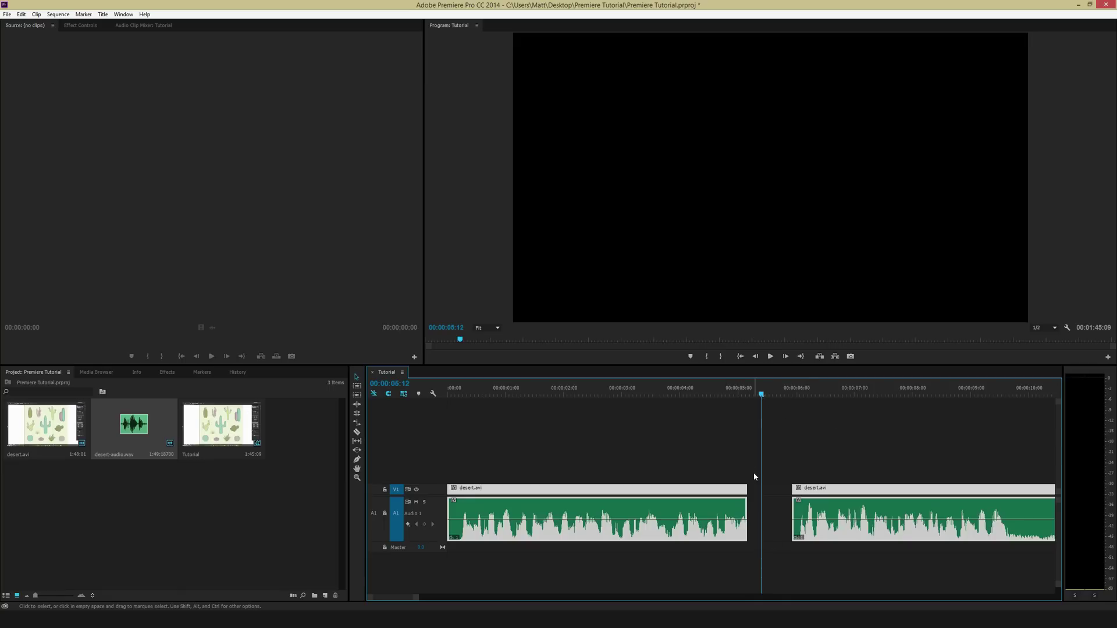
- Ungroup the desert.avi clips, slide the second piece against the first, and play the join
right_click(733, 510)
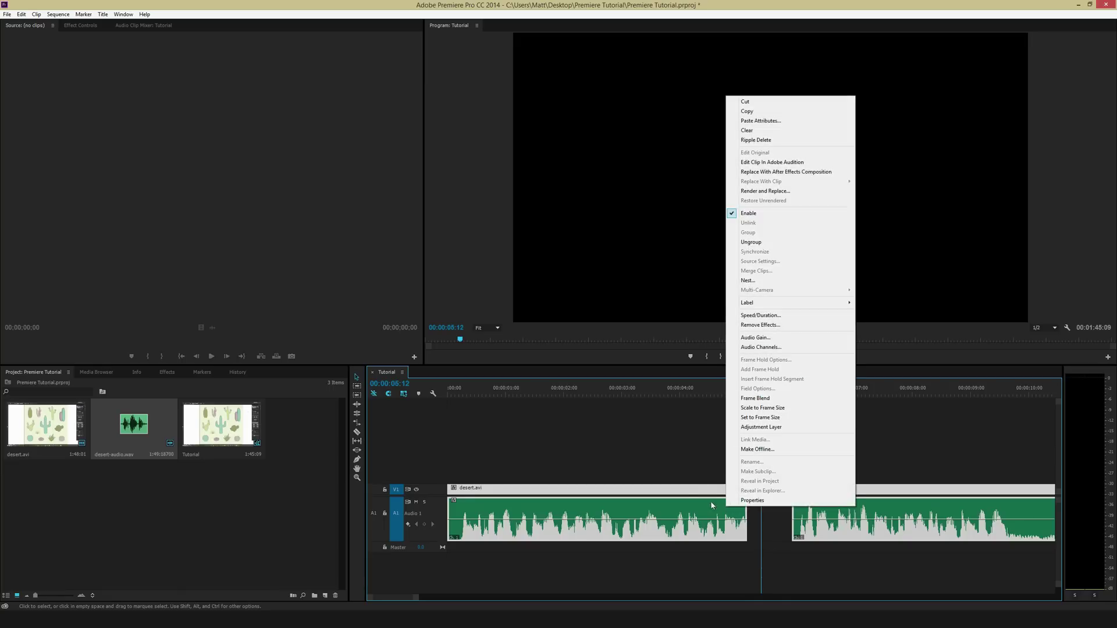
left_click(755, 243)
left_click(788, 430)
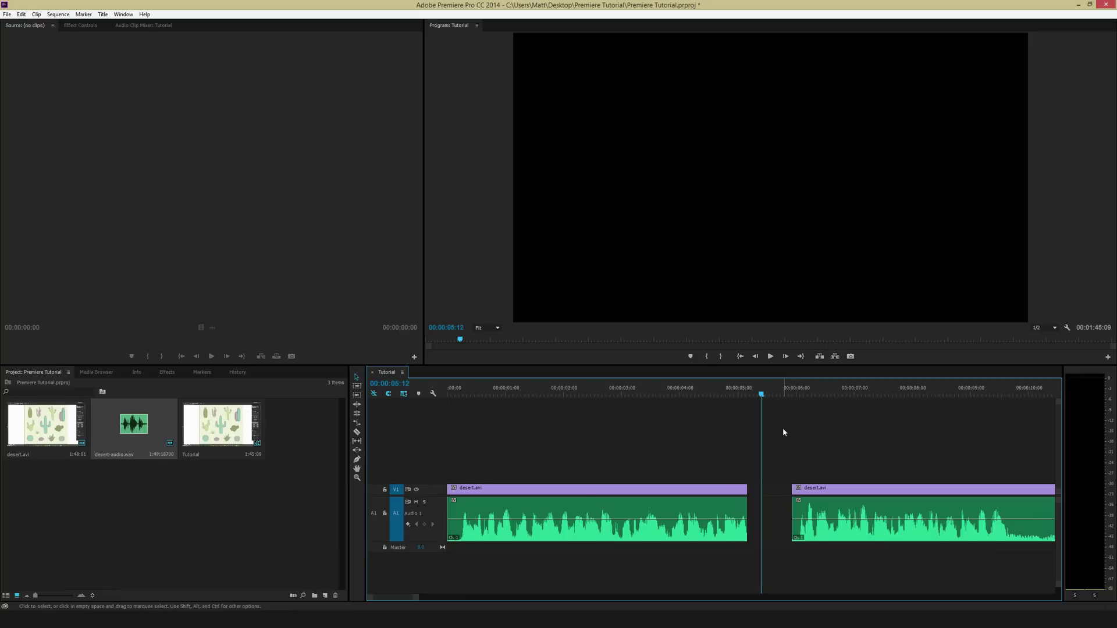
left_click_drag(777, 418, 838, 509)
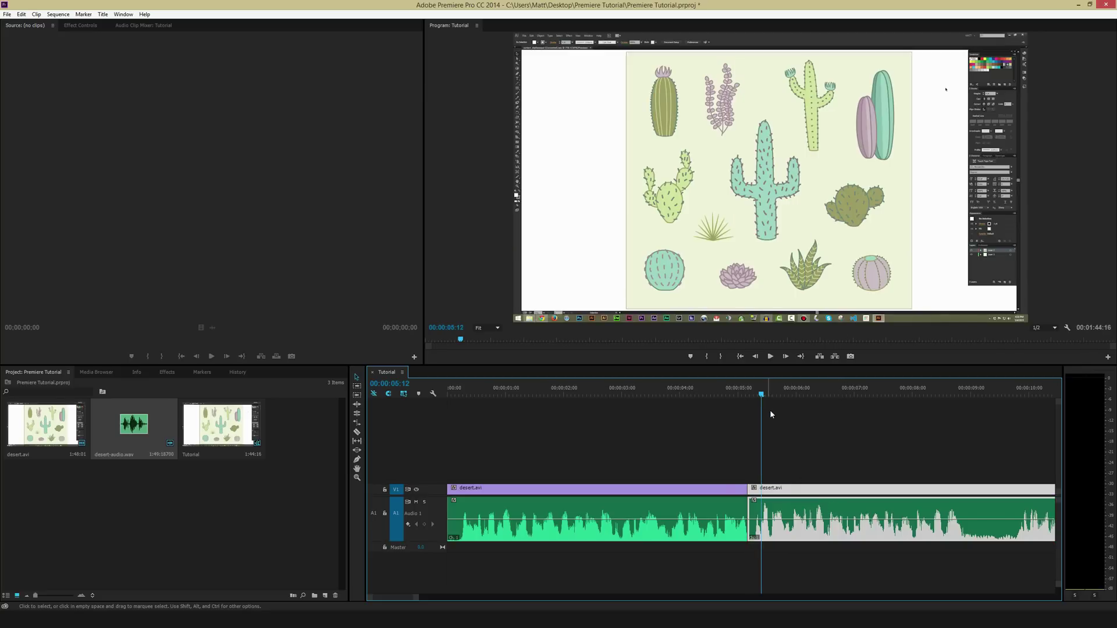
left_click(788, 430)
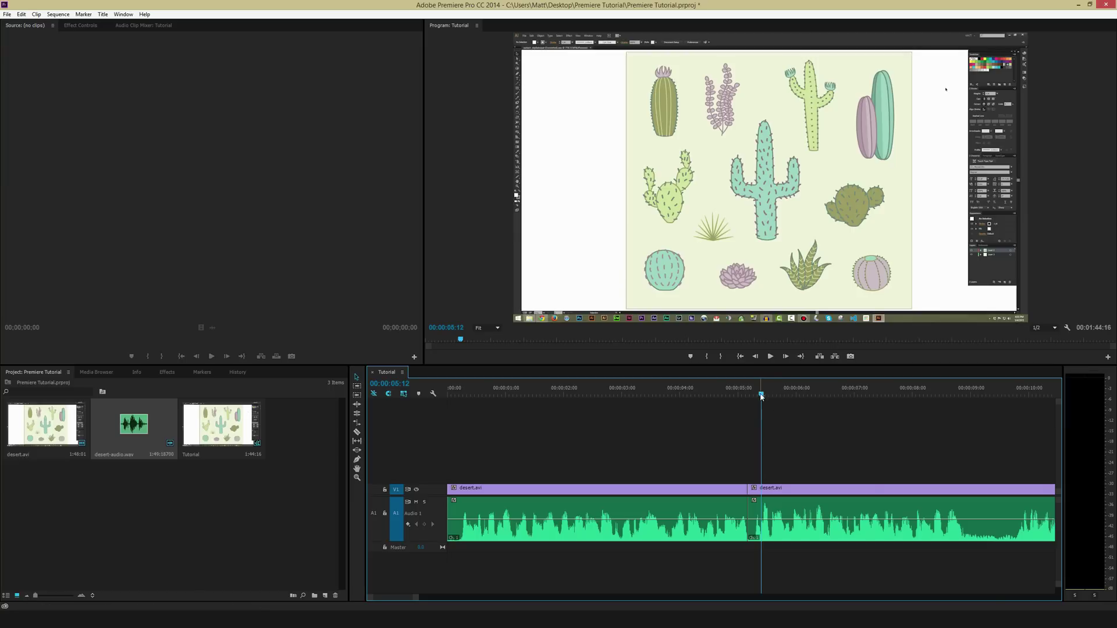
left_click_drag(766, 399, 529, 410)
key("space")
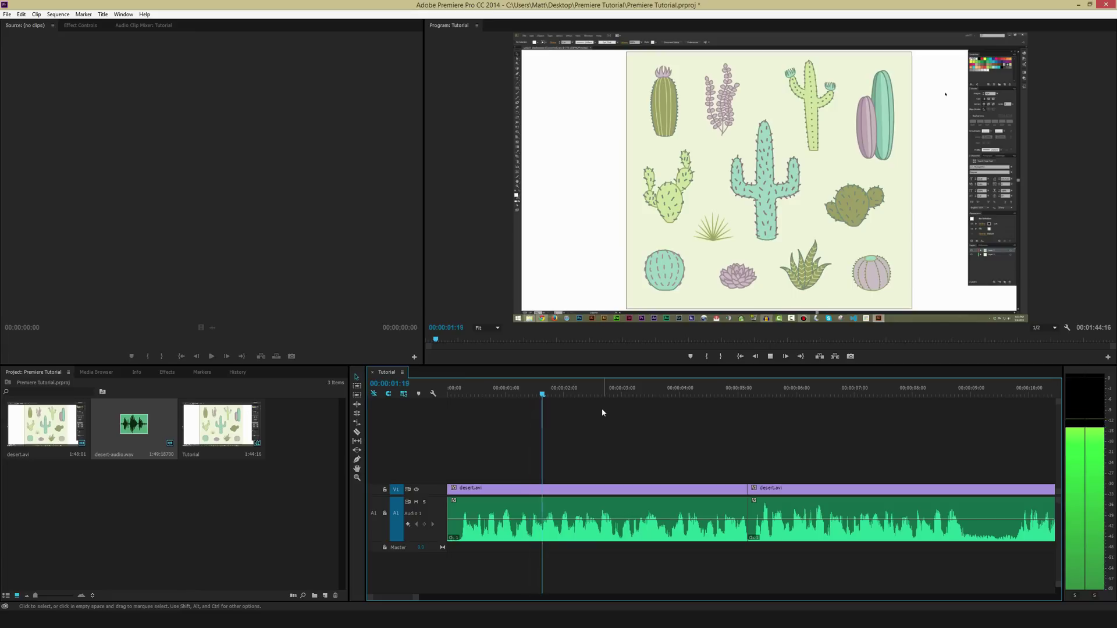
- Mark rough In and Out points around the 3-second section, then send the playhead to 00:00:05:00
left_click(576, 393)
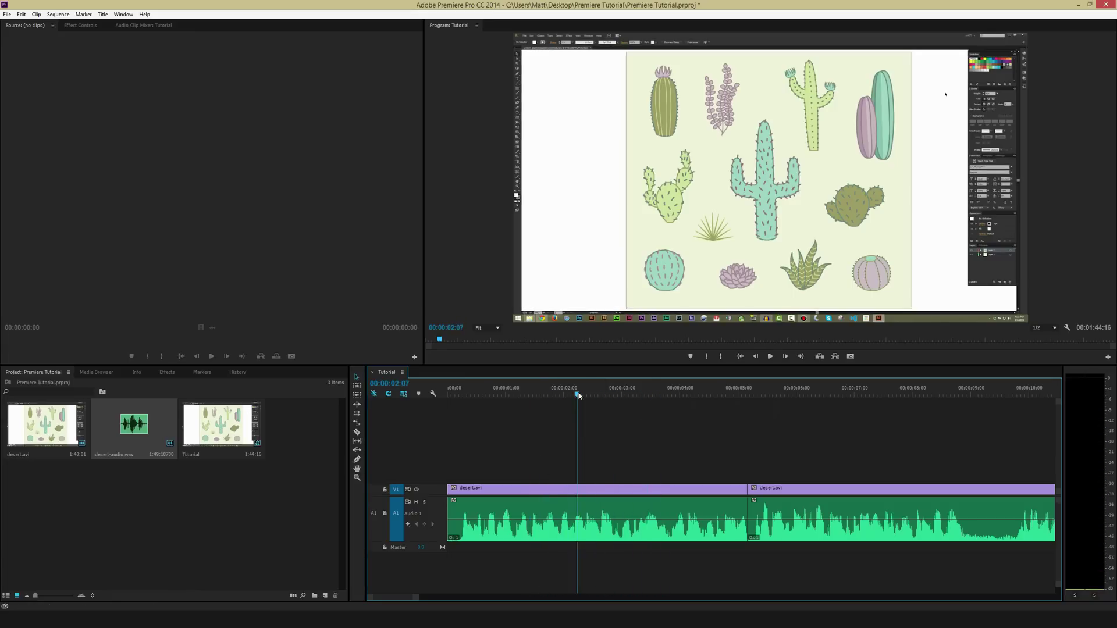
left_click(629, 394)
left_click_drag(629, 394, 621, 395)
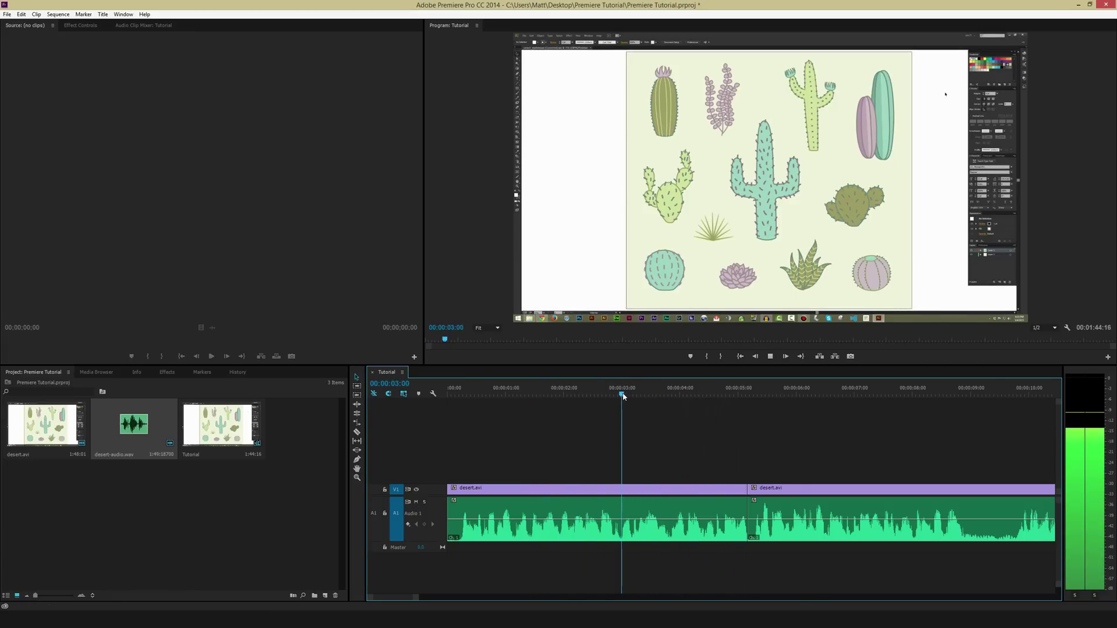
key("i")
left_click(653, 394)
left_click(666, 394)
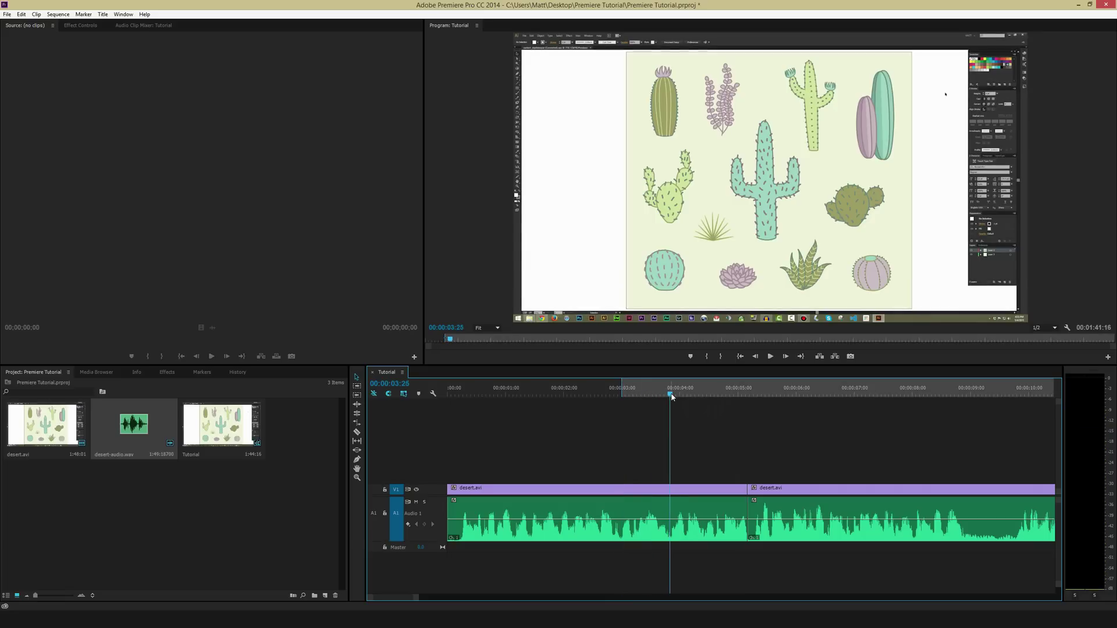
key("o")
left_click(626, 395)
type("500")
key("Return")
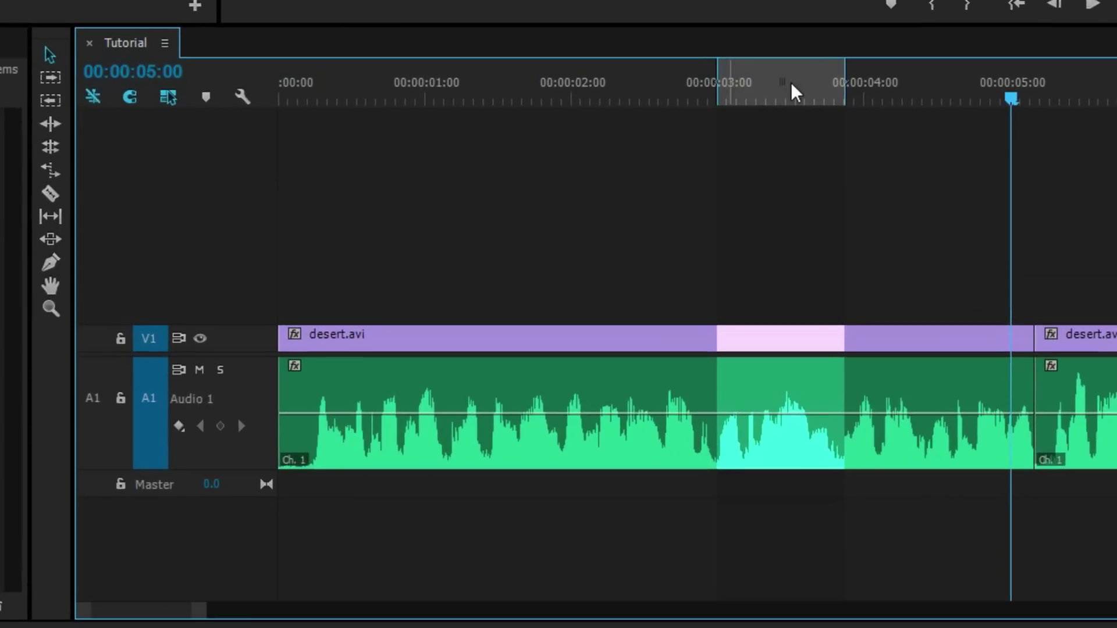
- Adjust the marked range to 02:18–04:04 and extract it, closing the gap
left_click_drag(717, 83, 659, 82)
left_click_drag(846, 74, 883, 75)
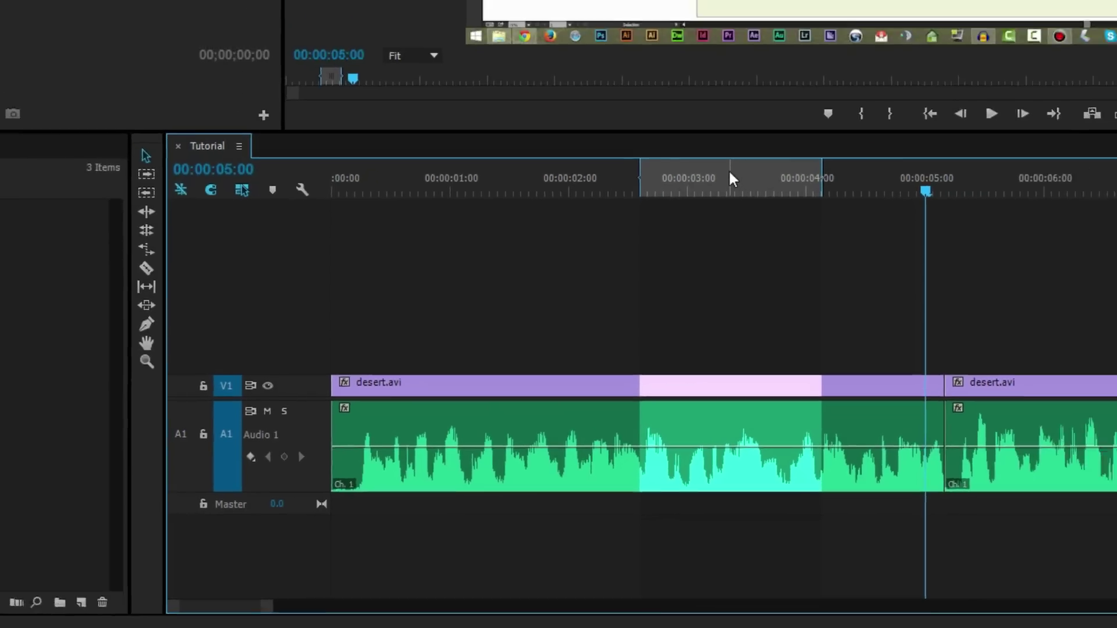
key("apostrophe")
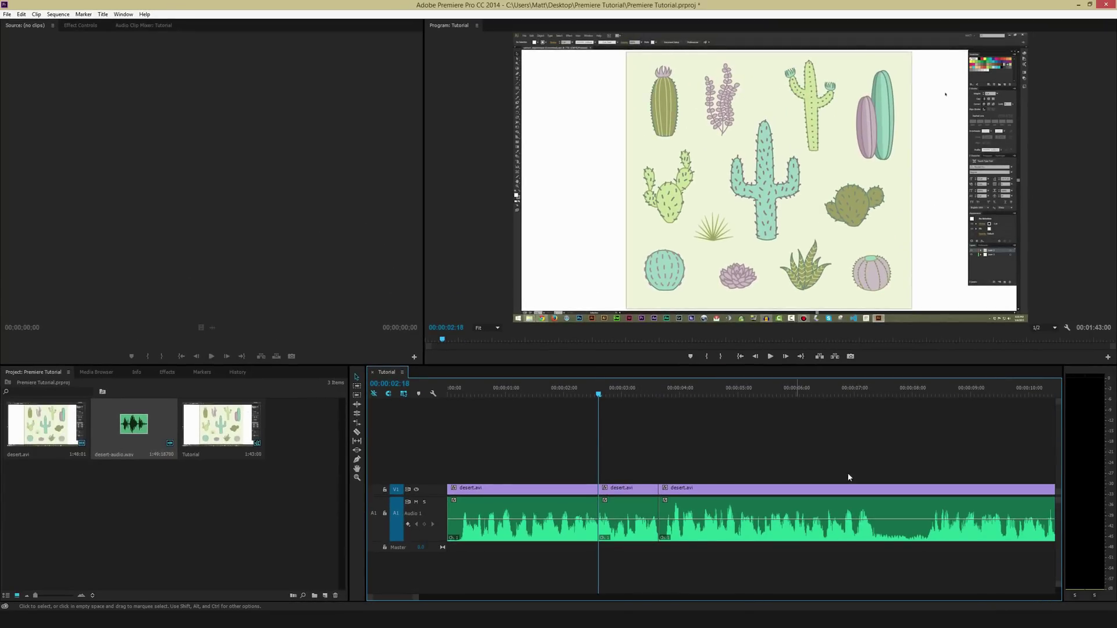
key("ctrl+z")
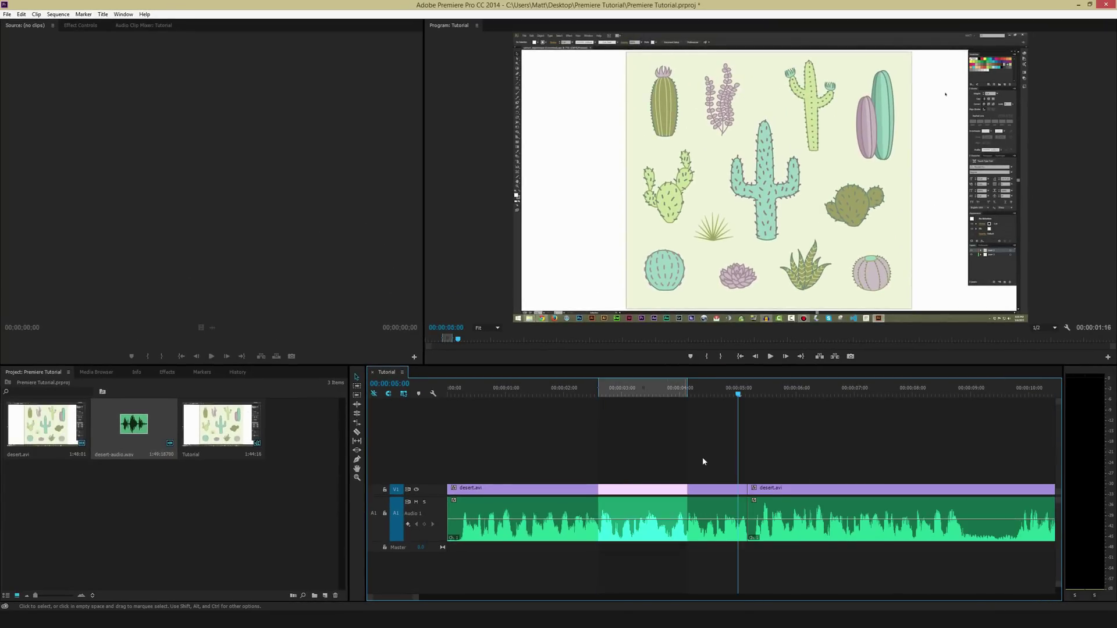
key("apostrophe")
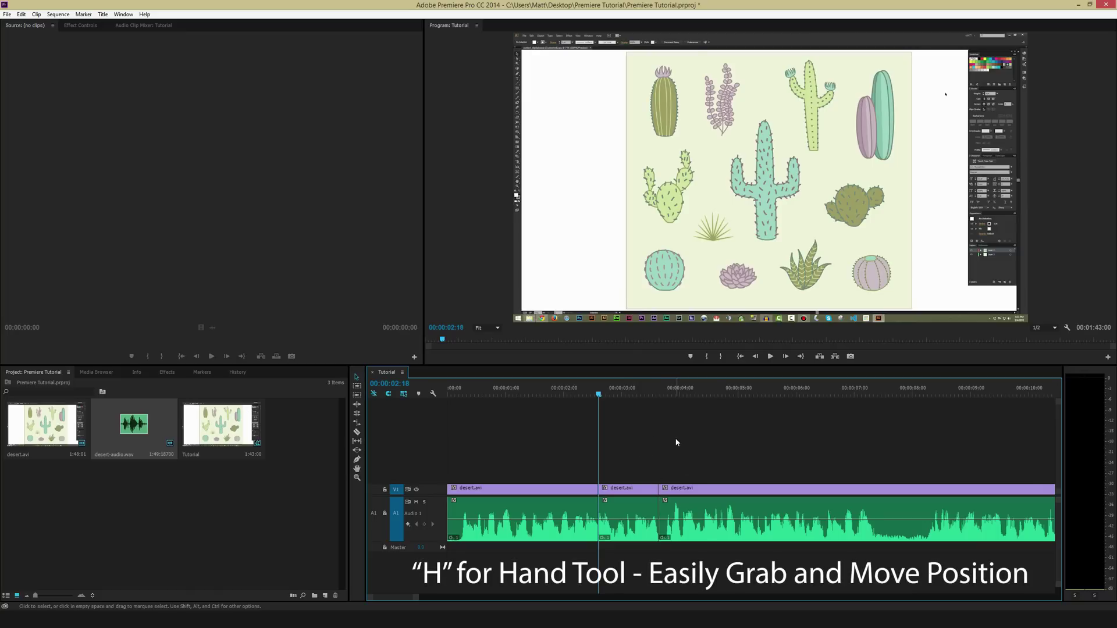
- Switch to the Hand tool and move the playhead to 00:00:07:11, then 00:00:08:06
key("h")
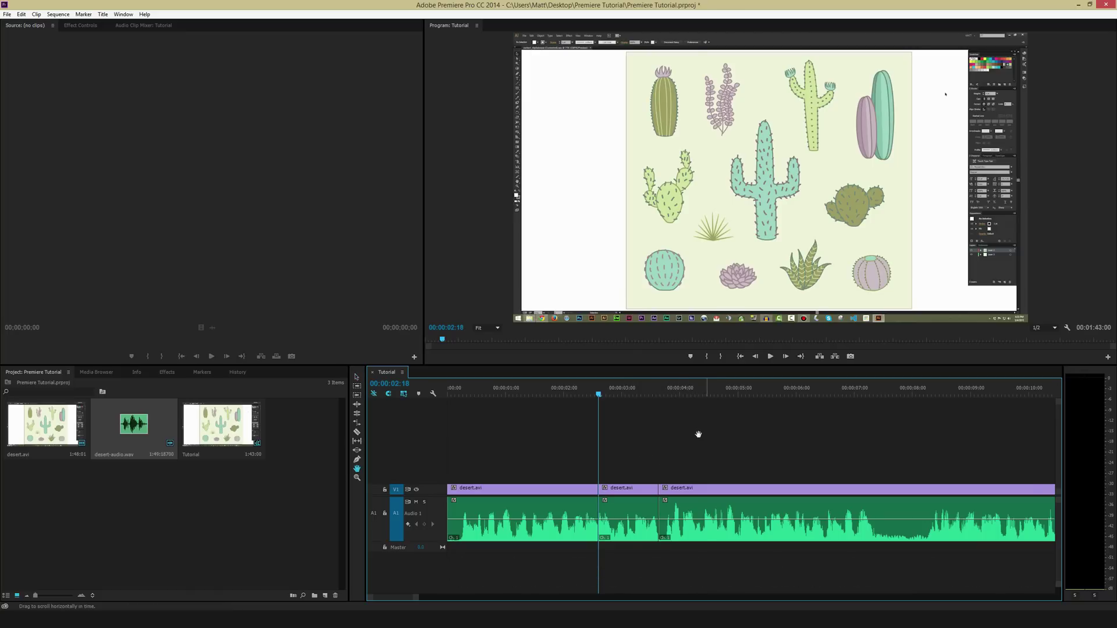
scroll(675, 442, "down", 10)
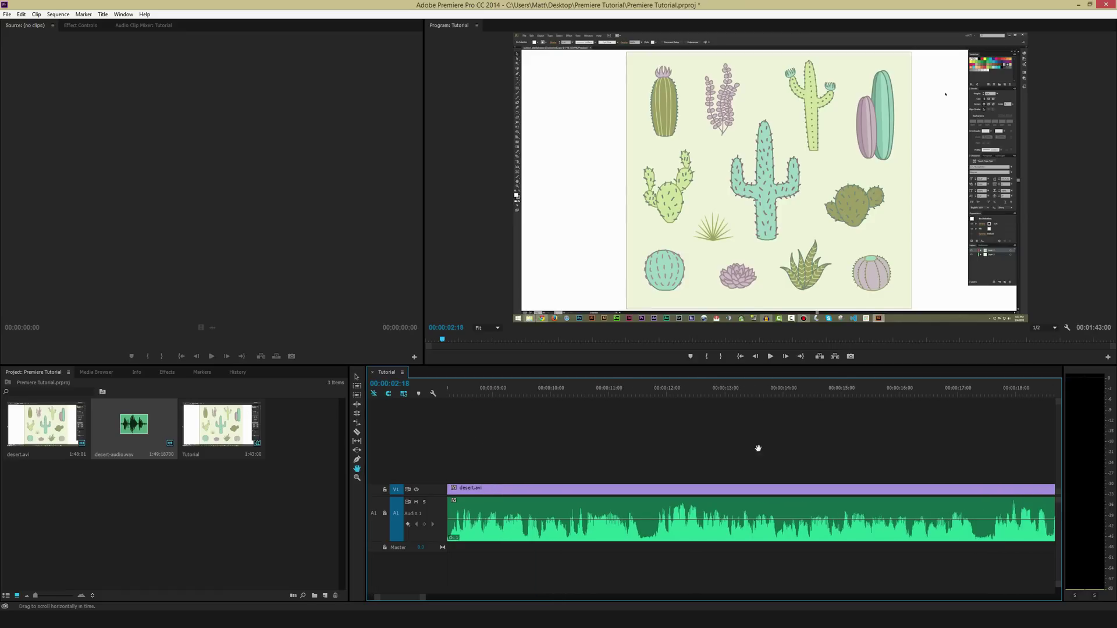
scroll(727, 450, "up", 7)
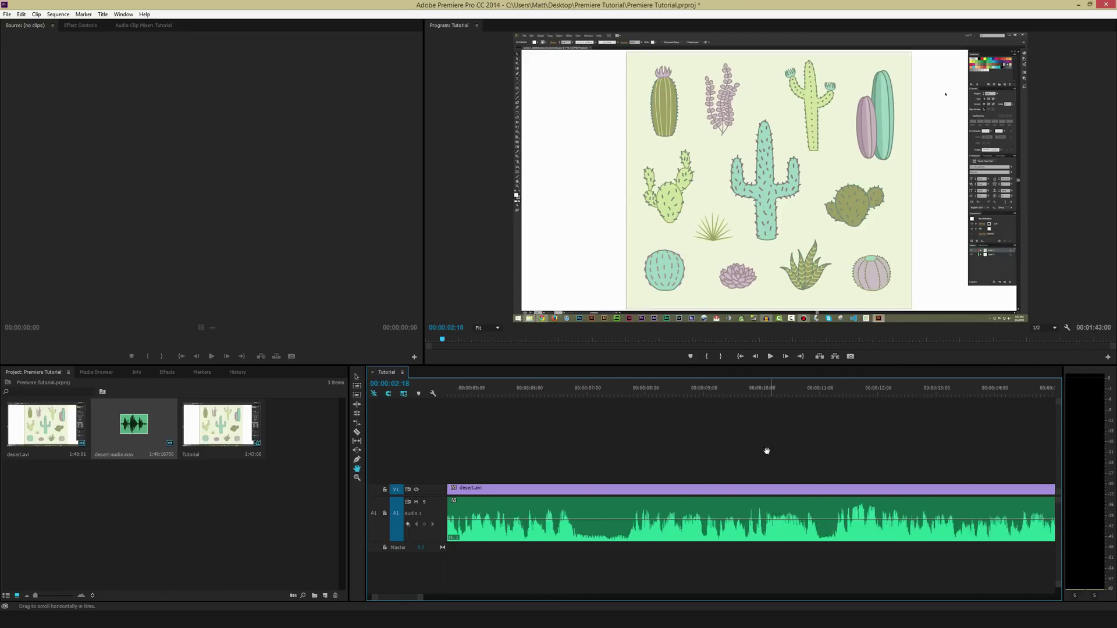
left_click_drag(643, 394, 630, 394)
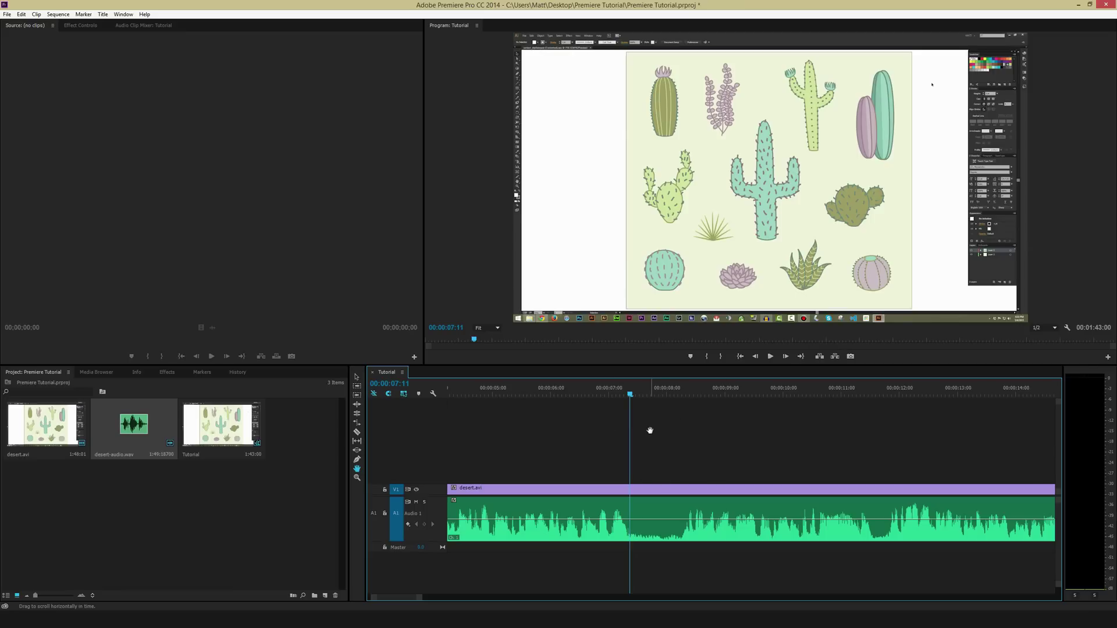
left_click(678, 394)
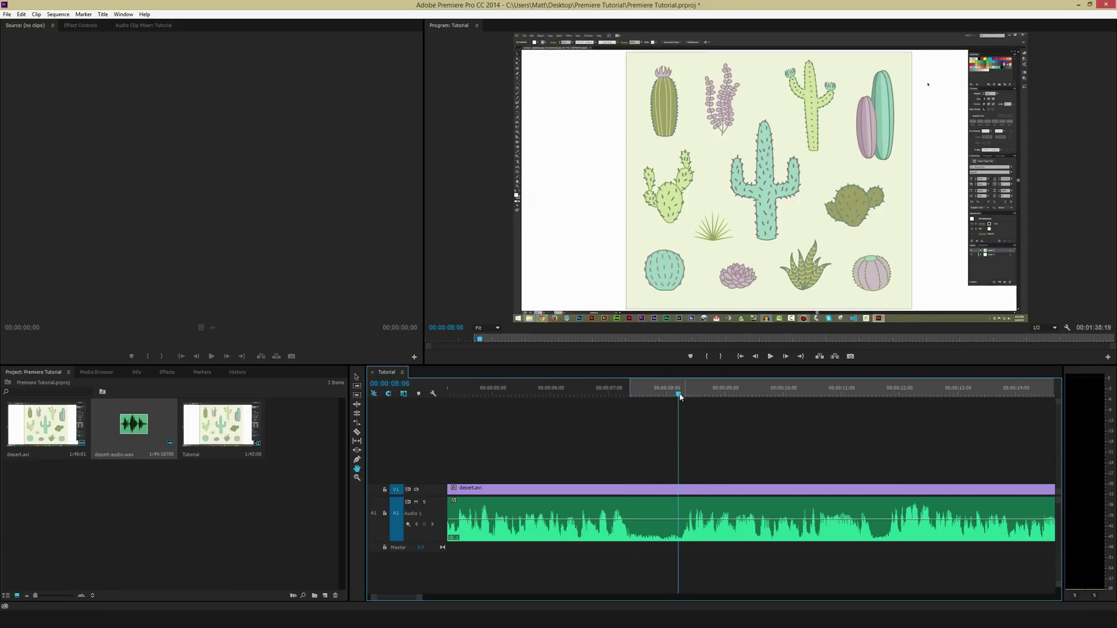
- Set the Out point at 00:00:08:06 and extract the 07:11–08:06 range
left_click(679, 395)
key("o")
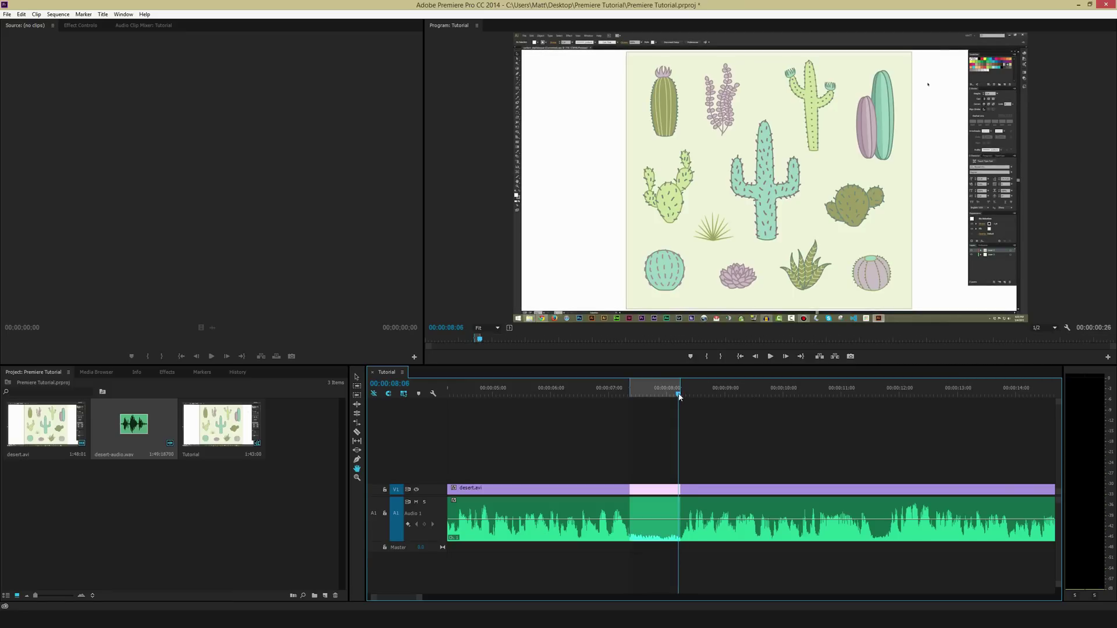
key("apostrophe")
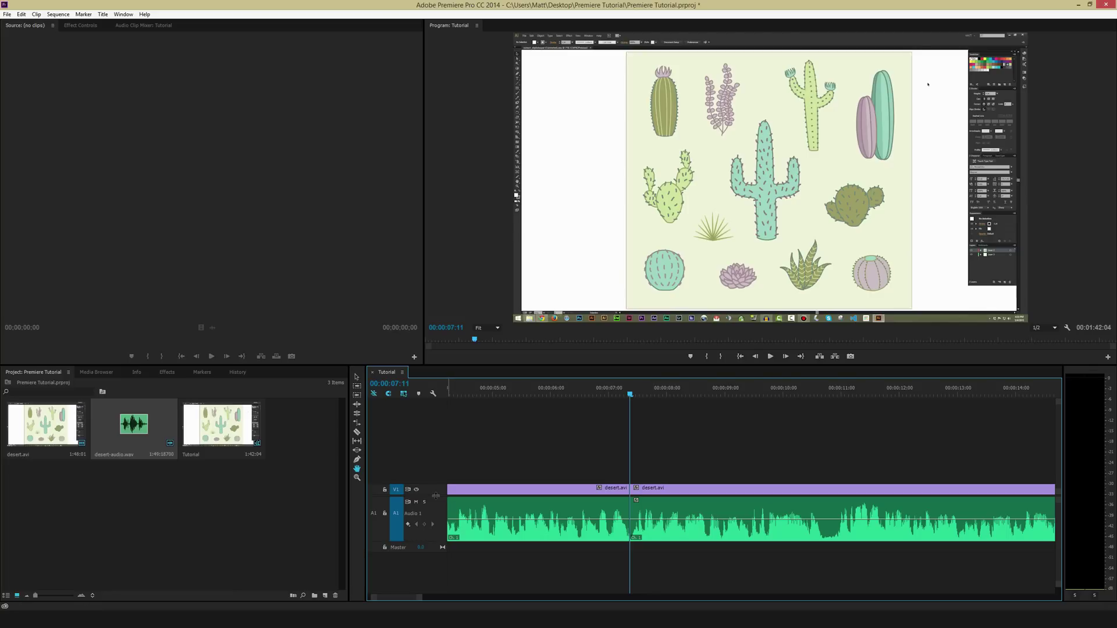
- Enlarge the tracks and lower the second desert-audio.wav clip's volume by about 4.10 dB
left_click_drag(437, 496, 439, 458)
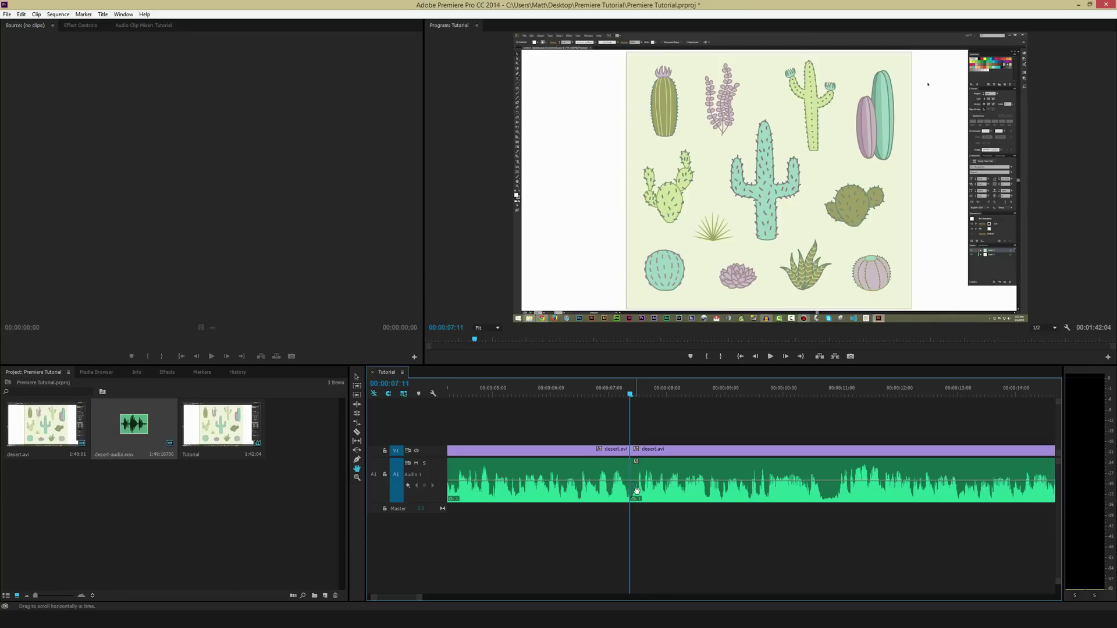
key("v")
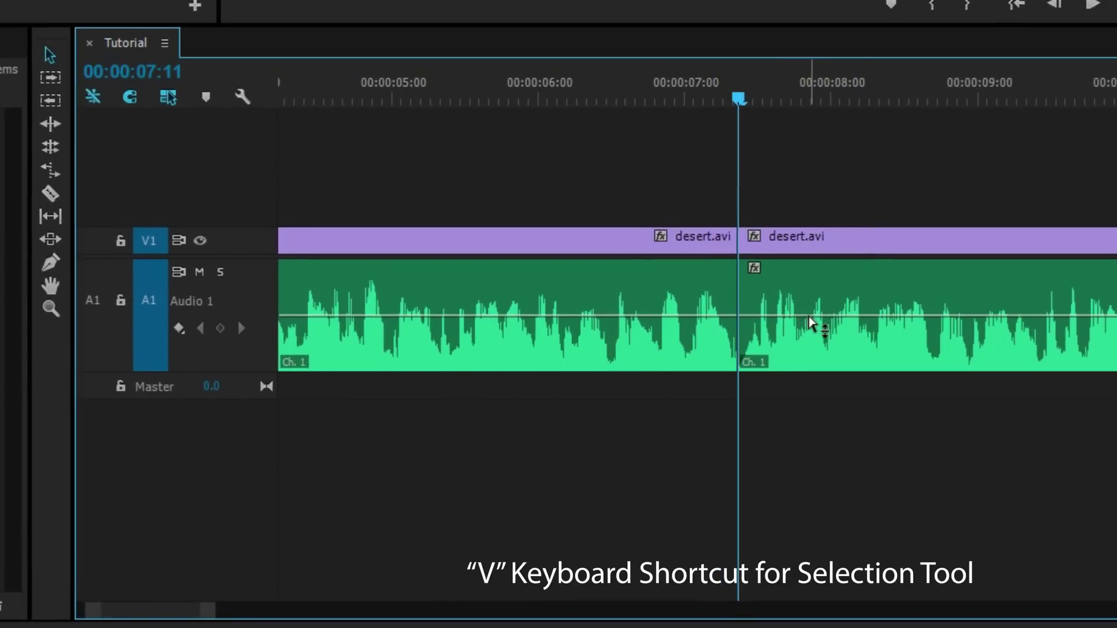
mouse_move(812, 323)
left_mouse_down()
mouse_move(812, 287)
mouse_move(810, 334)
left_mouse_up()
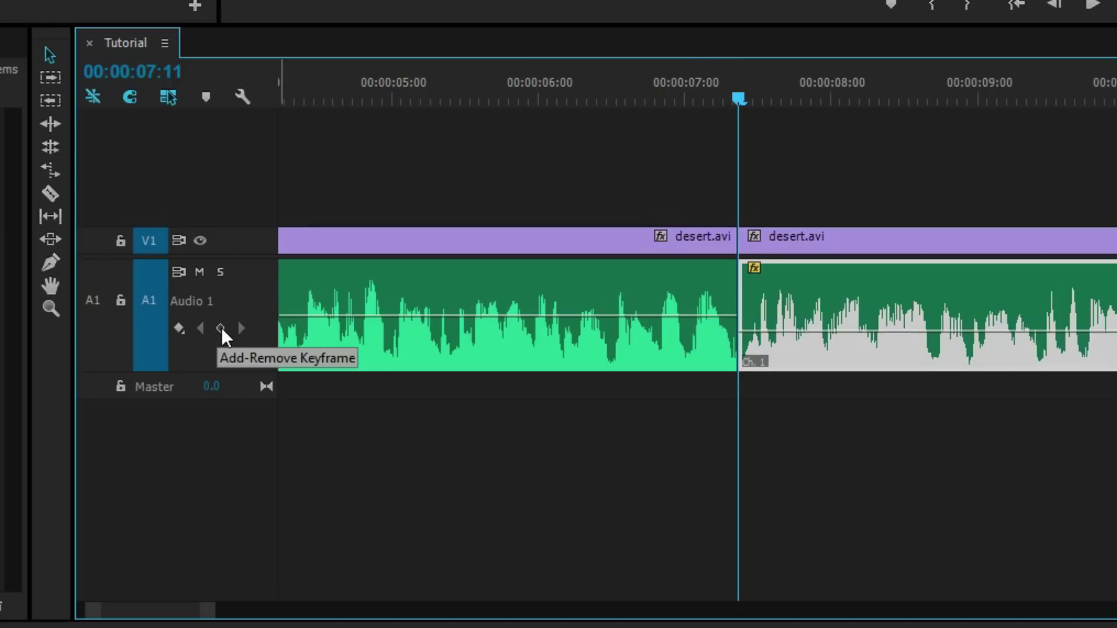
- Add volume keyframes at the second audio clip's start and at 00:00:08:02
left_click(221, 329)
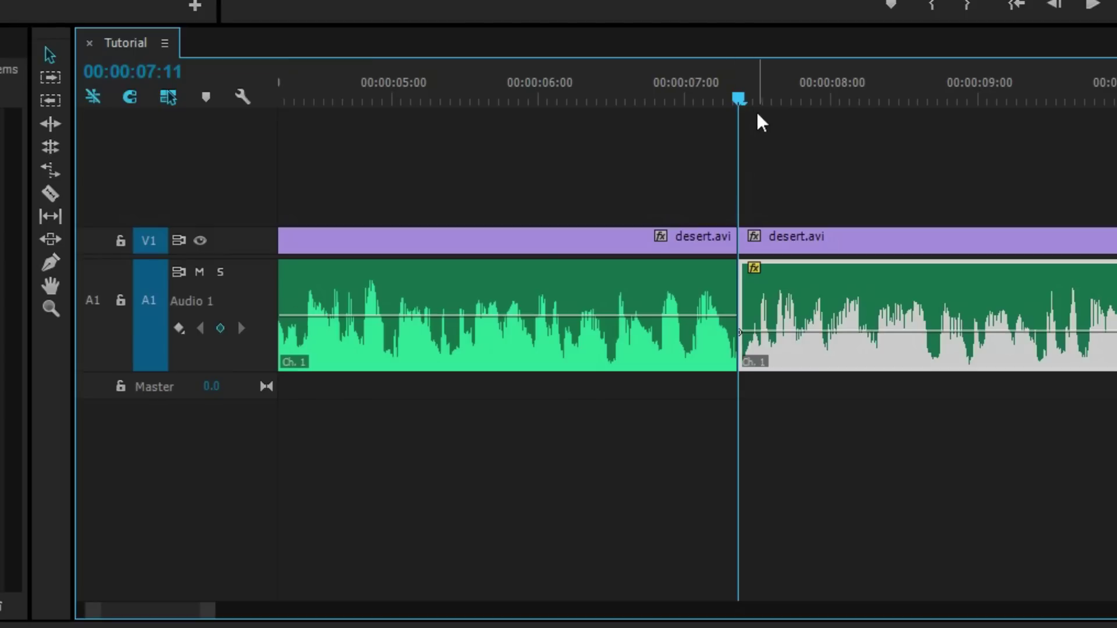
left_click_drag(741, 104, 842, 102)
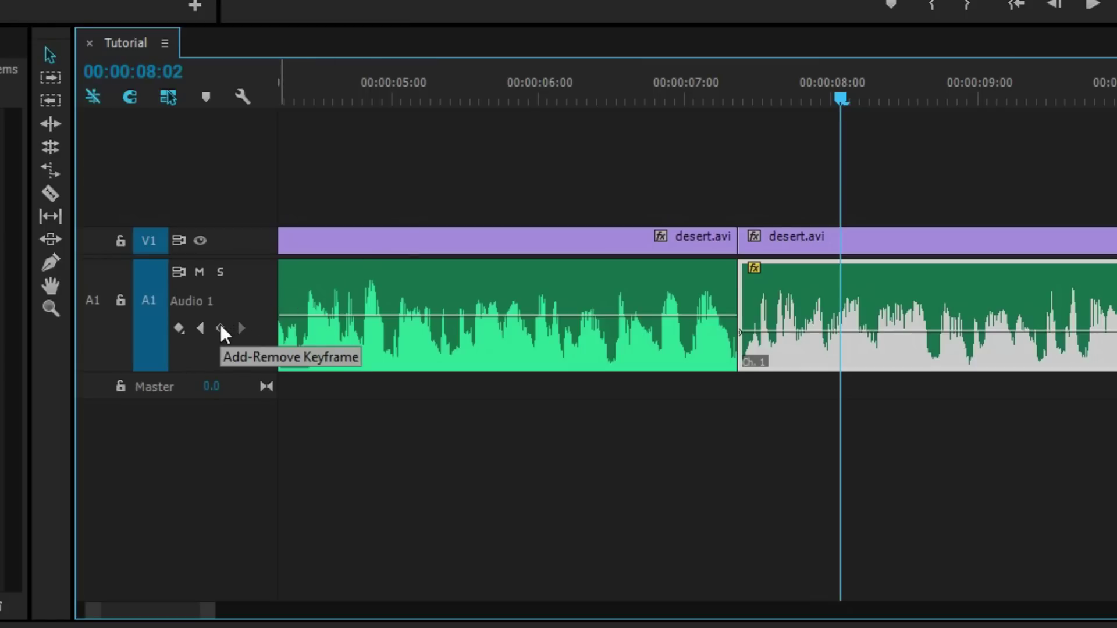
left_click(221, 327)
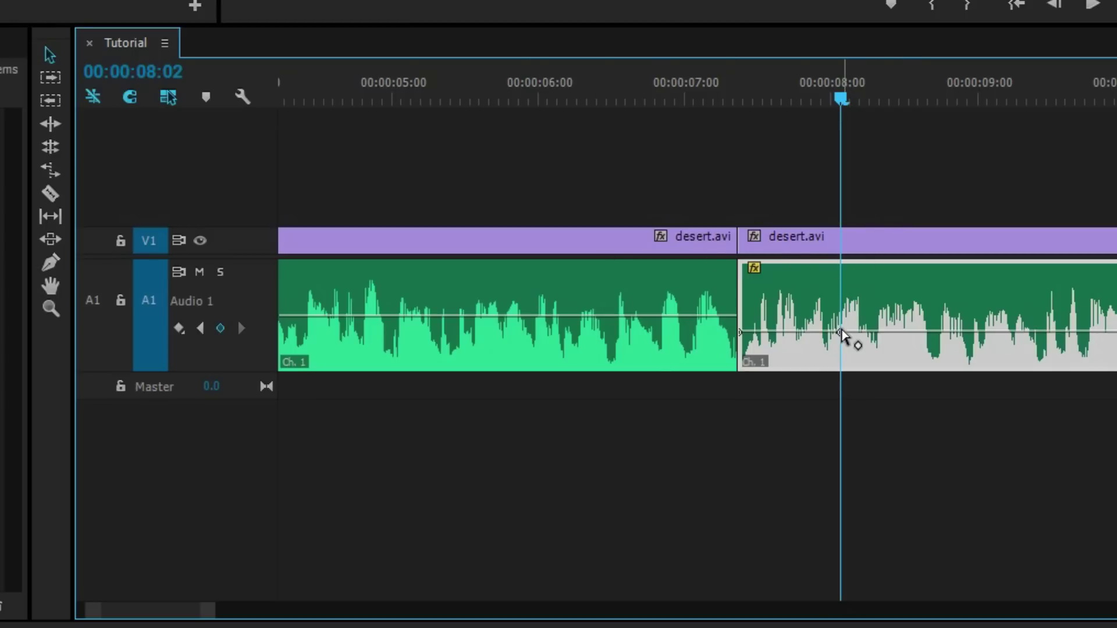
- Step between the two volume keyframes and raise the one at 00:00:08:02
left_click(202, 329)
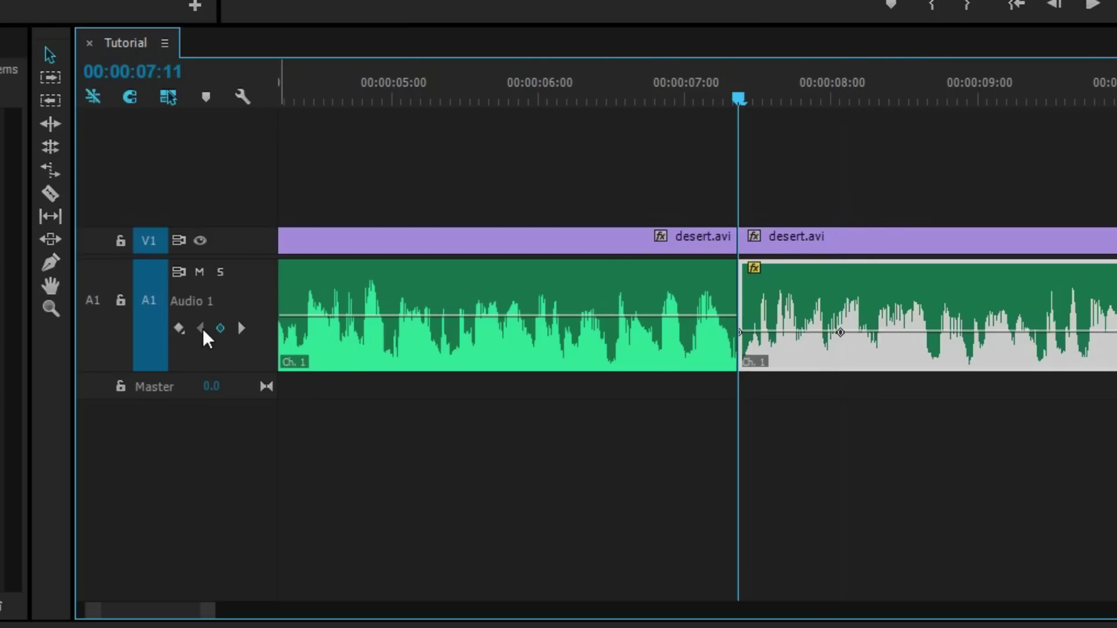
left_click(241, 328)
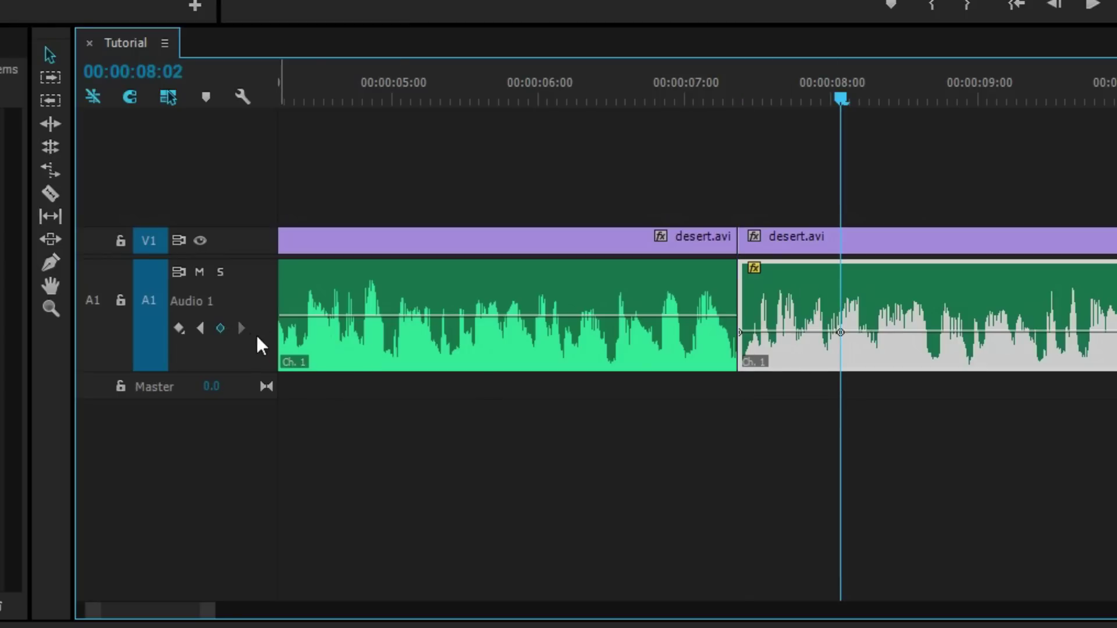
left_click(202, 329)
left_click(242, 328)
left_click_drag(842, 336, 840, 280)
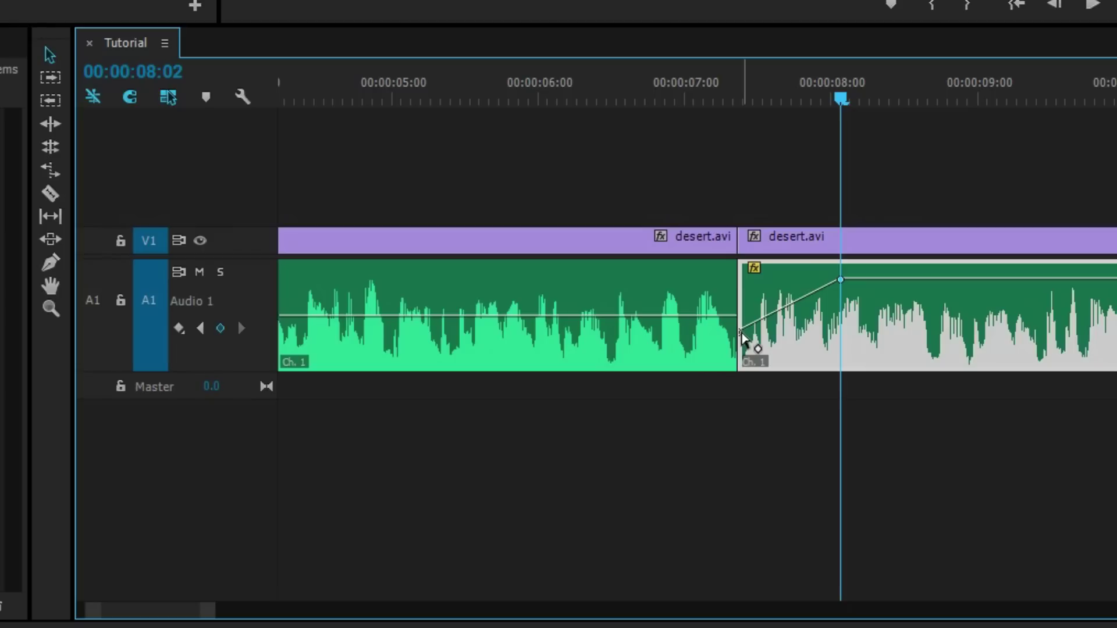
- Drop the first keyframe to -oo dB, set the second to 3.62 dB, and save the project
left_click_drag(742, 332, 745, 363)
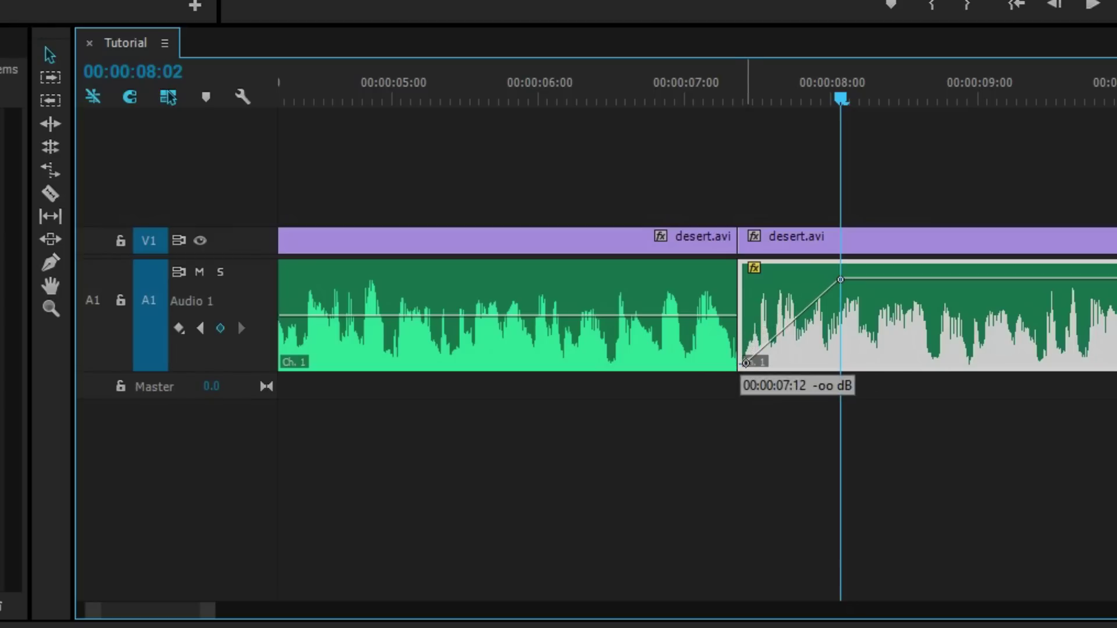
mouse_move(840, 280)
left_mouse_down()
mouse_move(837, 293)
mouse_move(839, 283)
left_mouse_up()
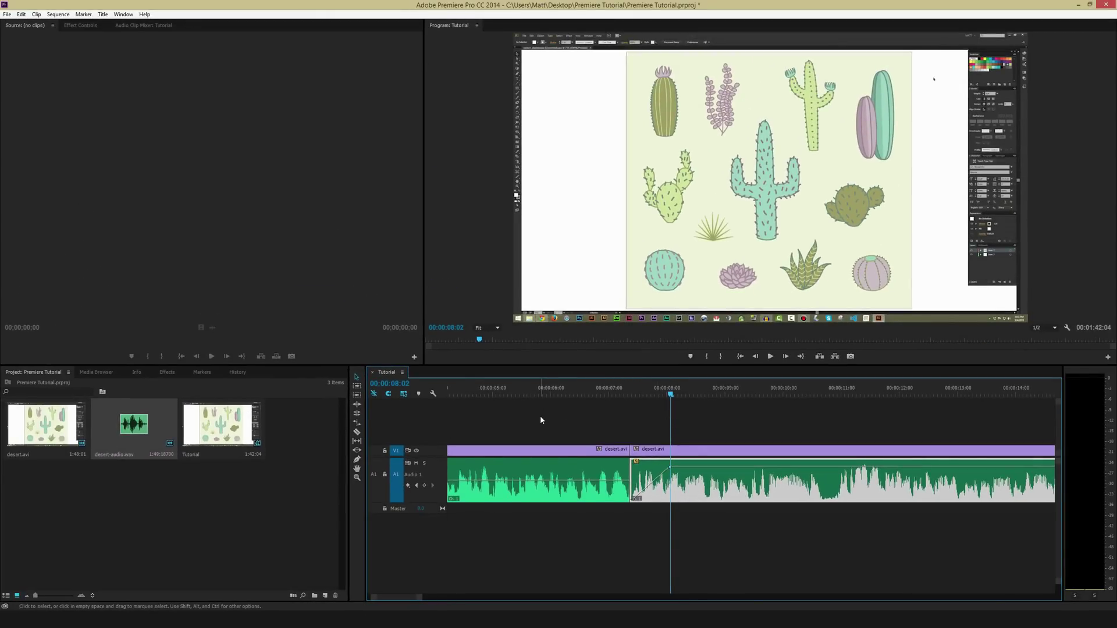
key("ctrl+s")
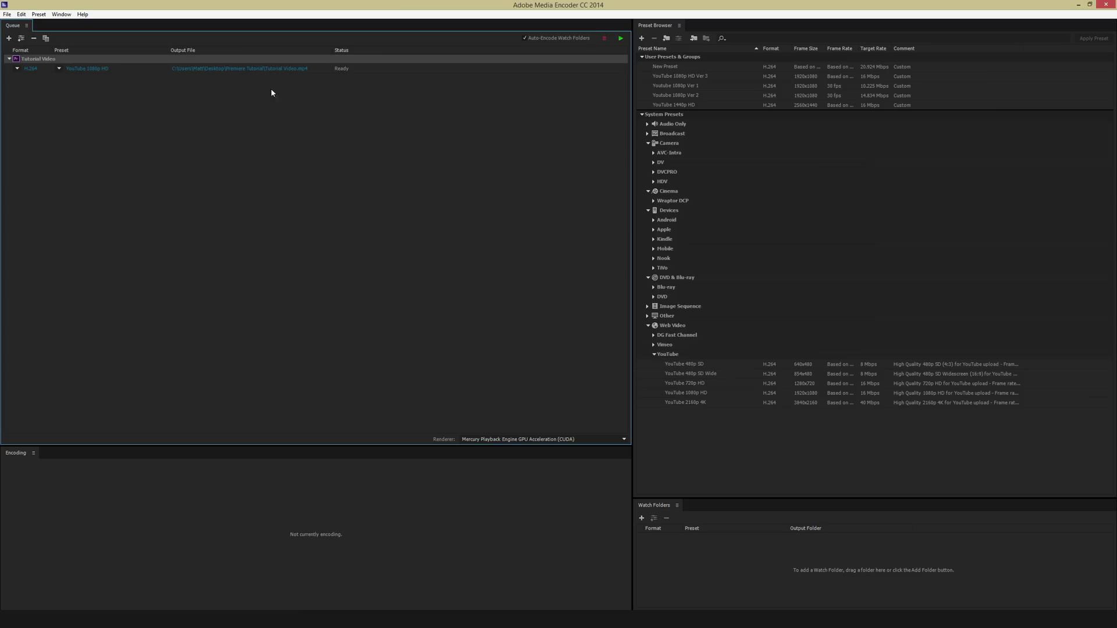
- Remove the Tutorial Video item from the Media Encoder queue
left_click(268, 69)
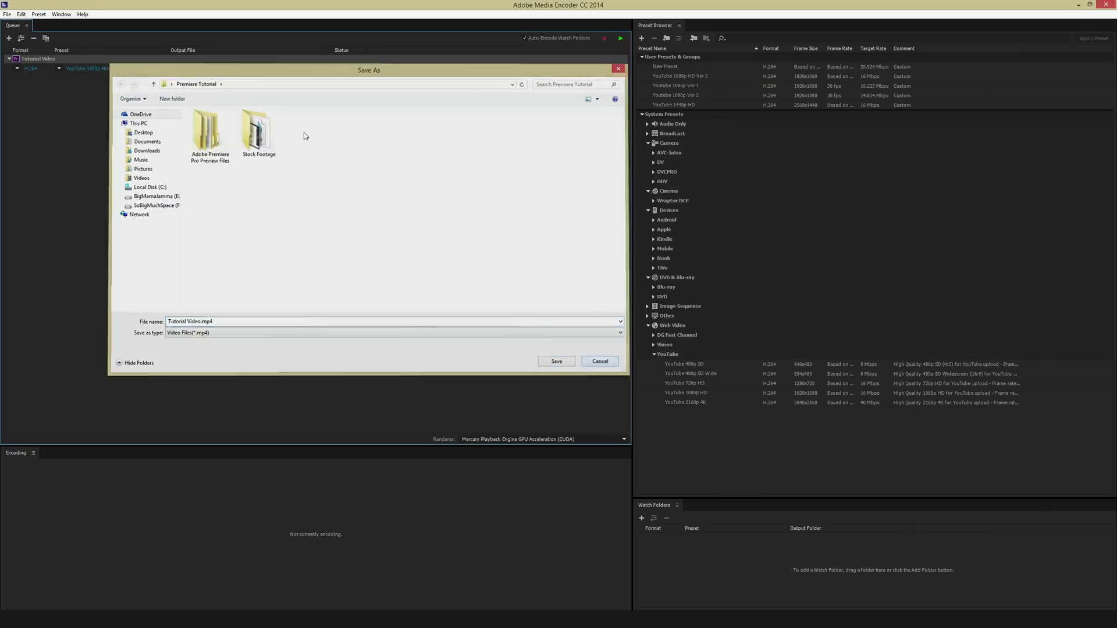
key("Escape")
left_click(133, 70)
key("Delete")
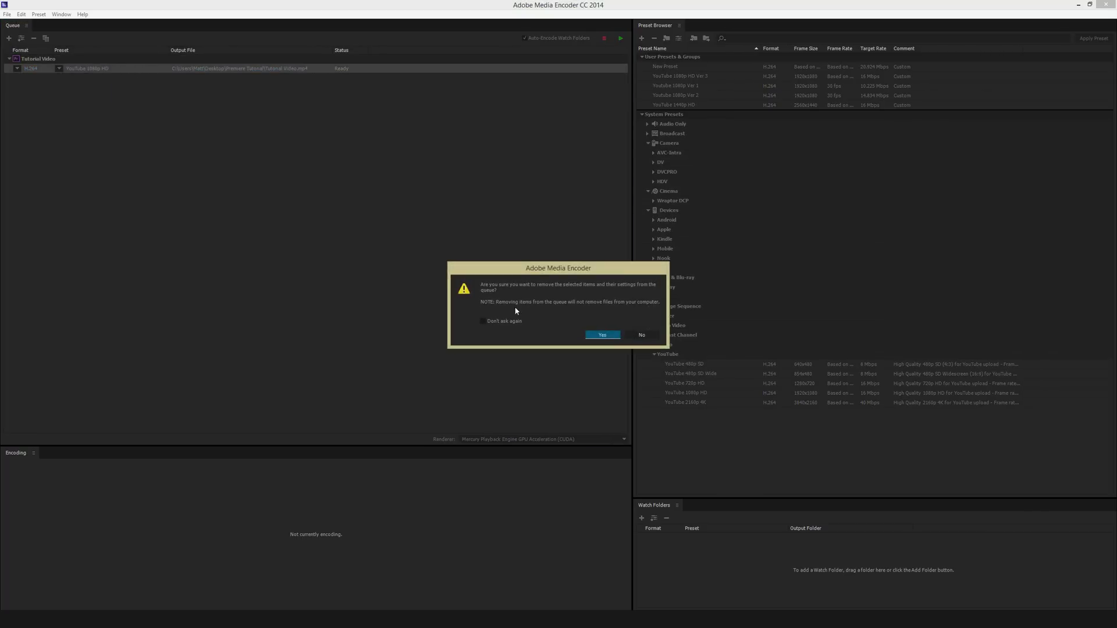
left_click(606, 342)
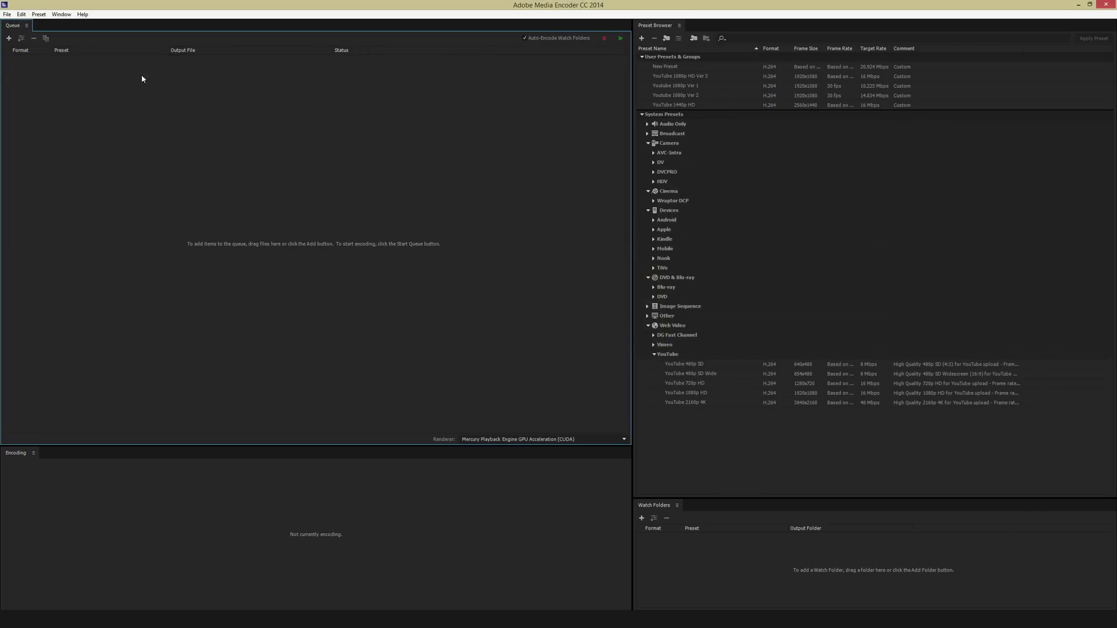
- Add Premiere Tutorial.prproj as a new source in the queue
left_click(8, 38)
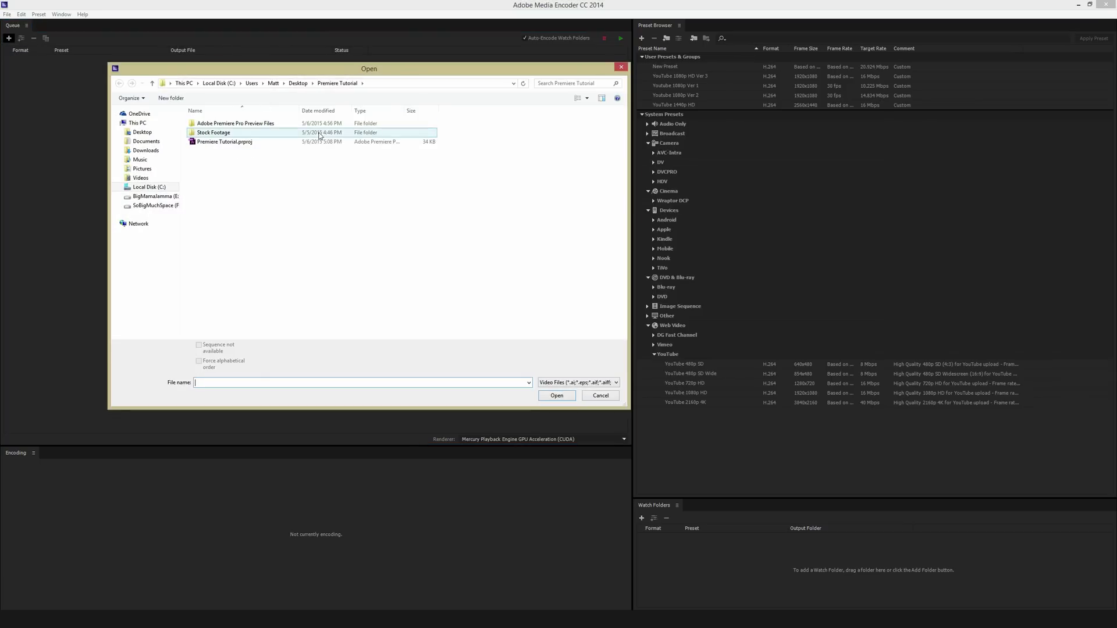
left_click(228, 143)
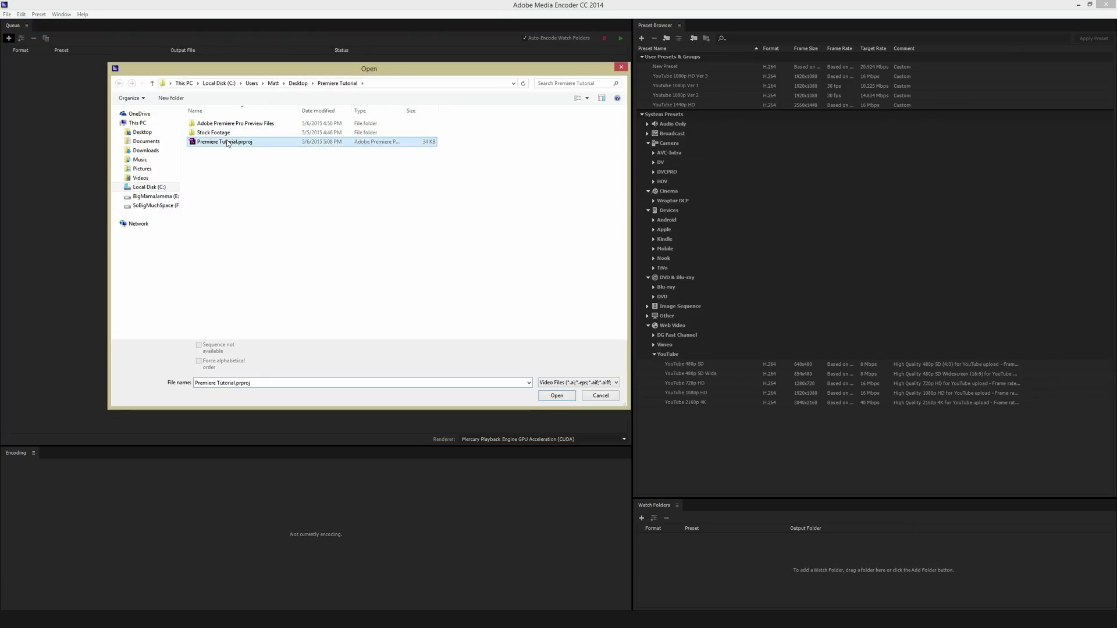
left_click(556, 395)
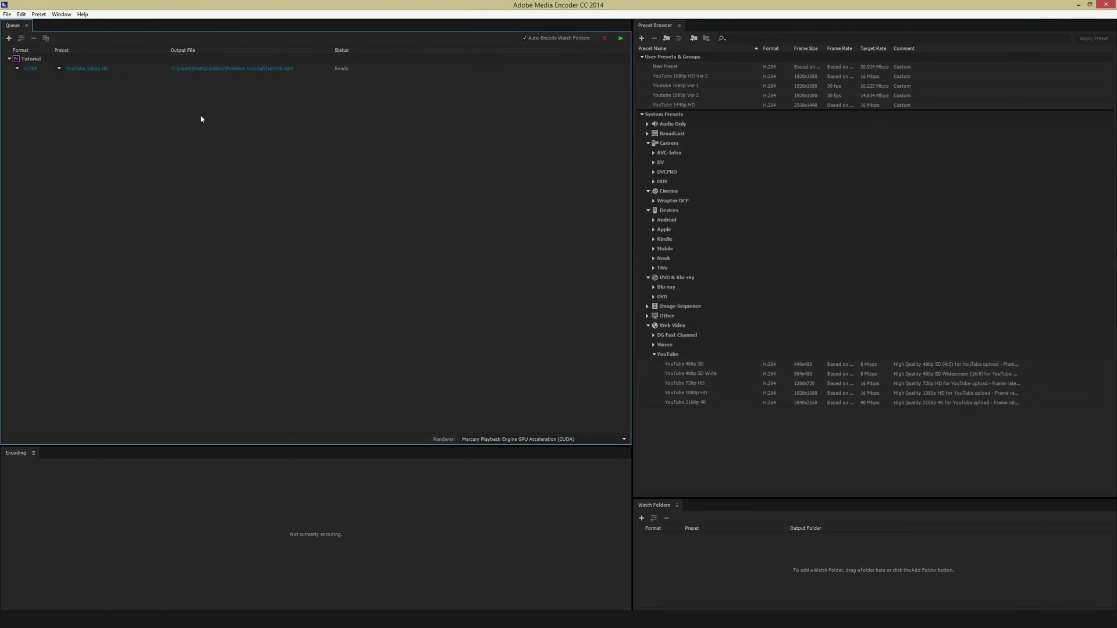
left_click(191, 69)
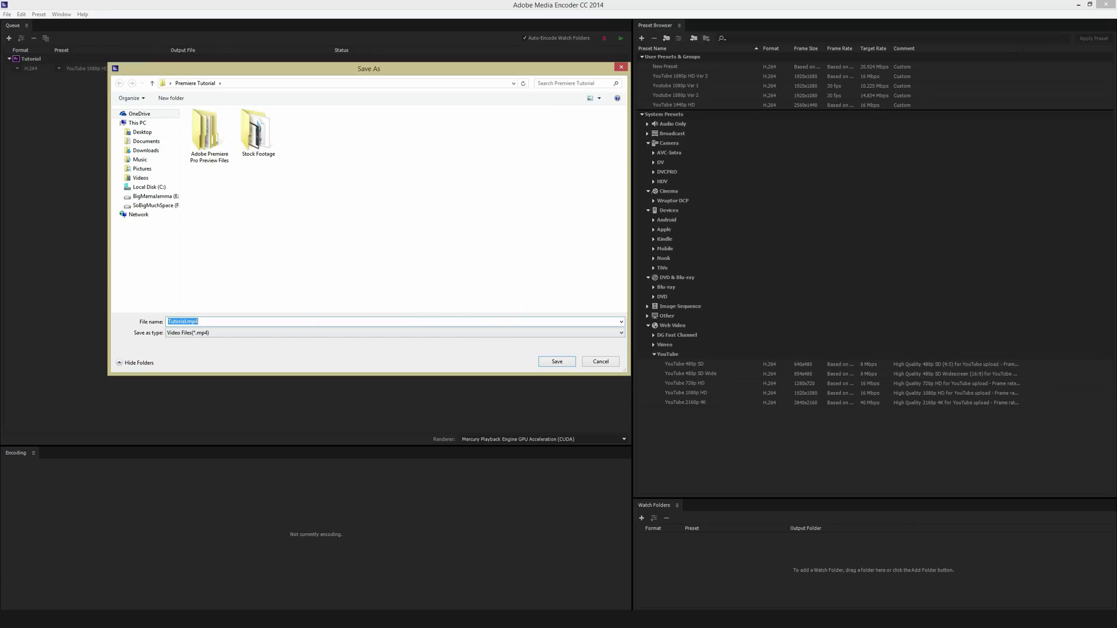
left_click(187, 321)
left_click(556, 362)
left_click(406, 177)
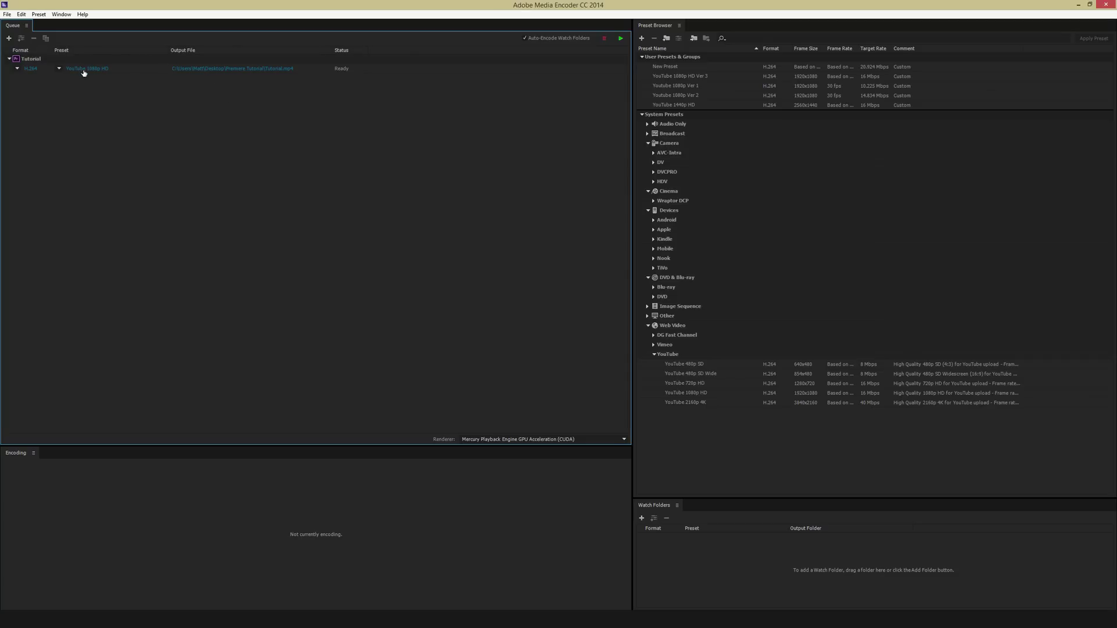
mouse_move(84, 73)
left_click(58, 69)
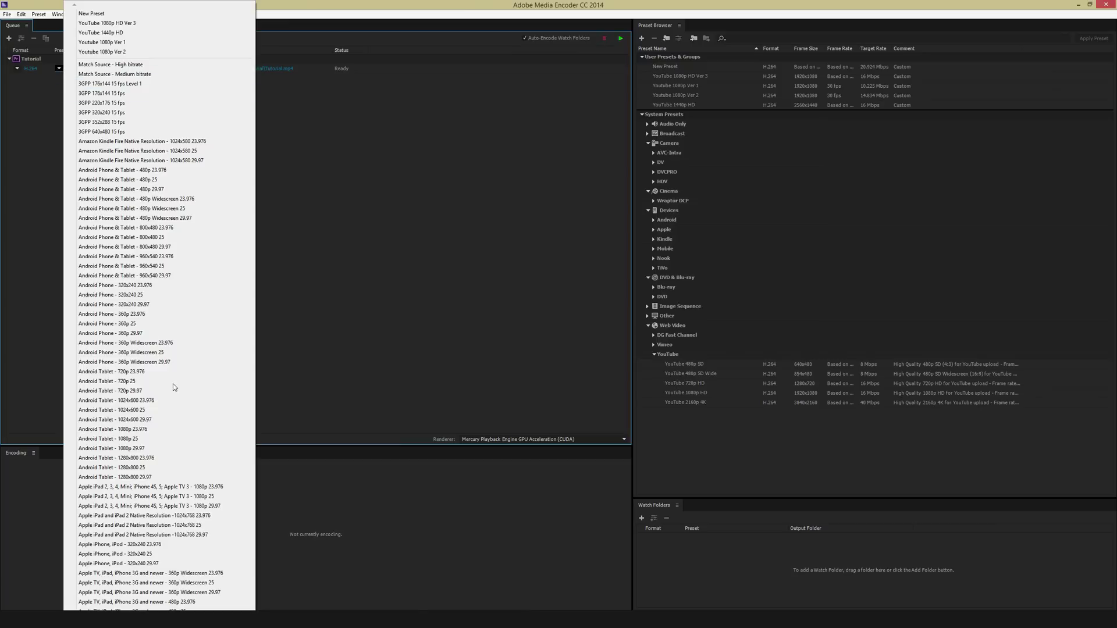
scroll(157, 309, "down", 5)
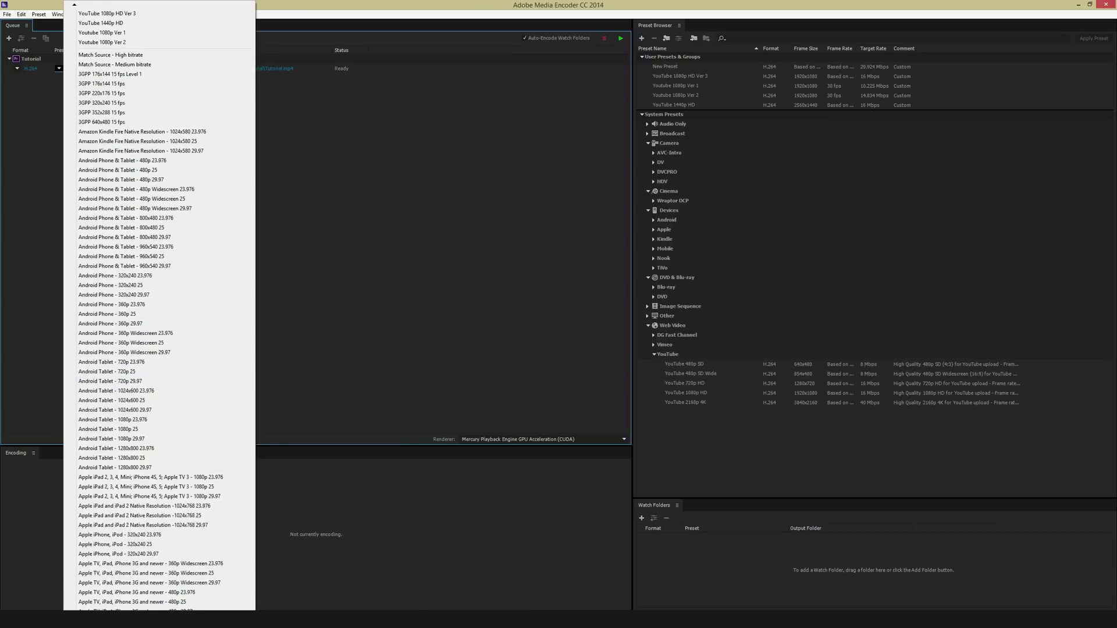
scroll(152, 309, "down", 7)
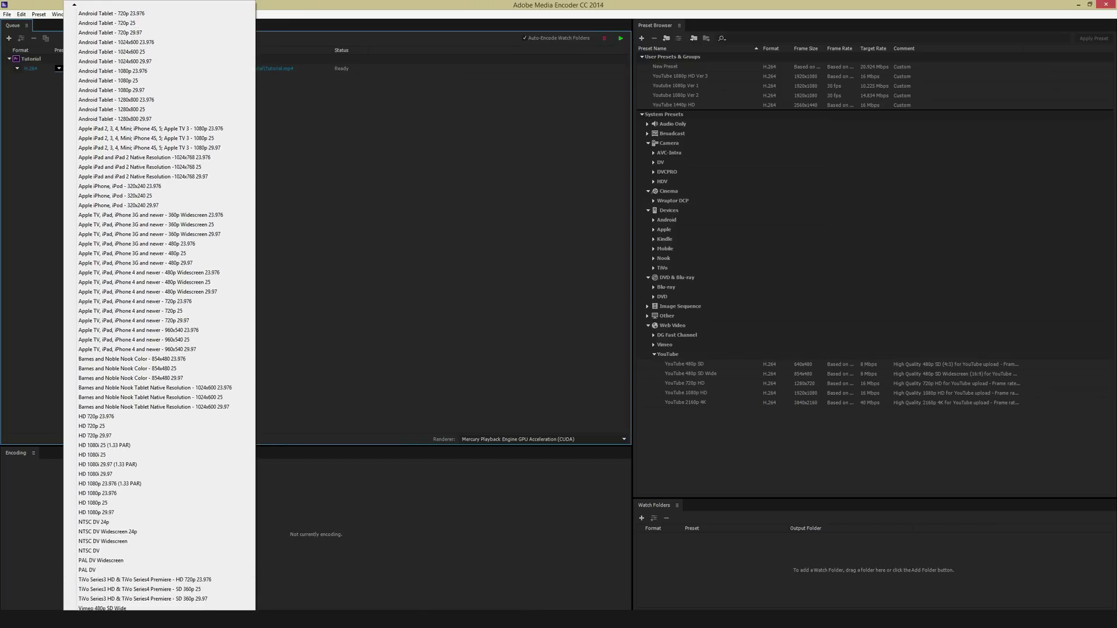
left_click(387, 324)
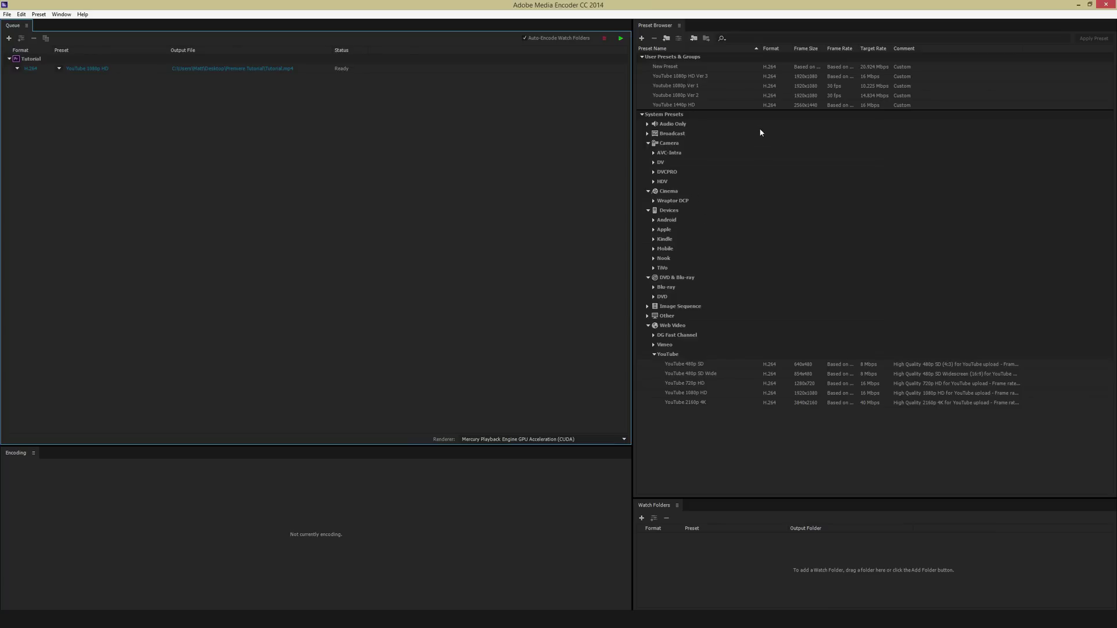
- Apply the YouTube 720p HD preset, then YouTube 1080p HD, to the Tutorial queue item
left_click(675, 385)
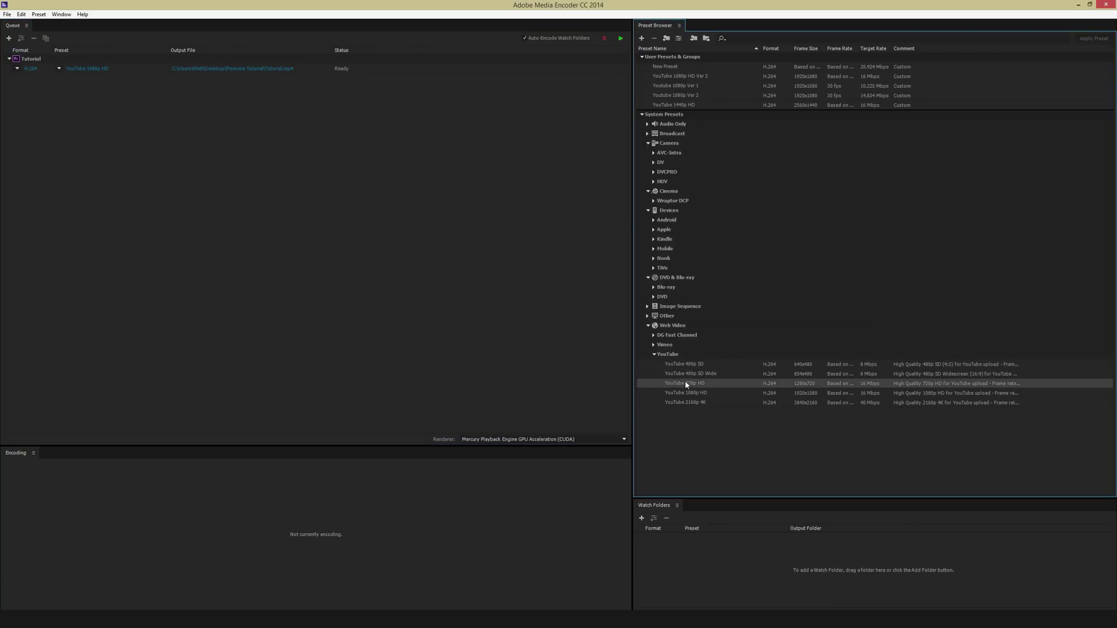
mouse_move(686, 385)
left_click_drag(688, 385, 98, 71)
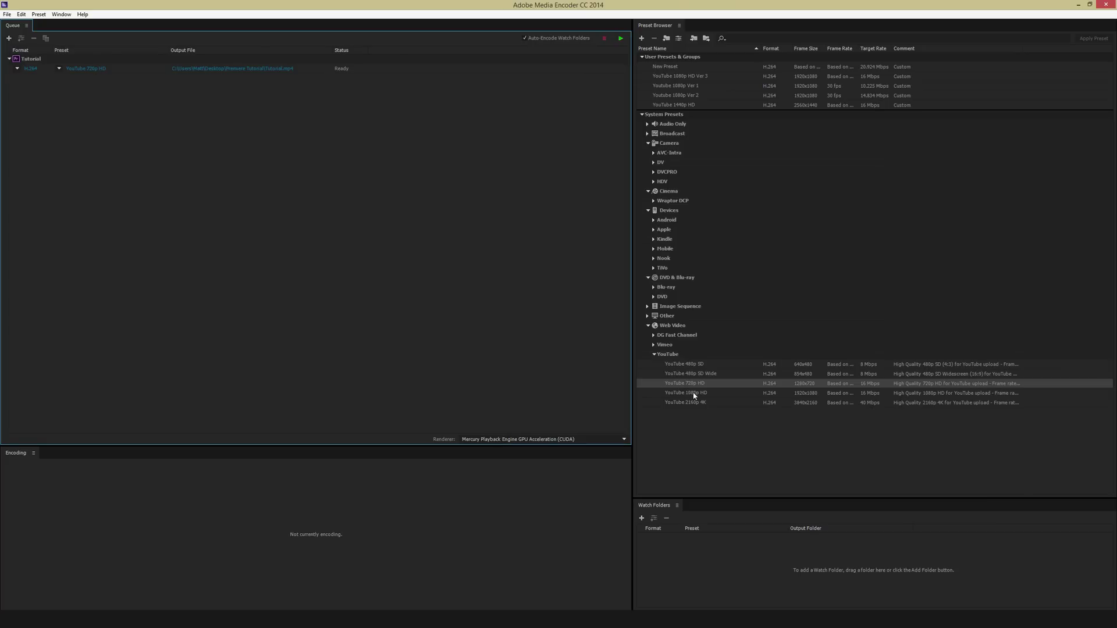
left_click_drag(689, 393, 97, 73)
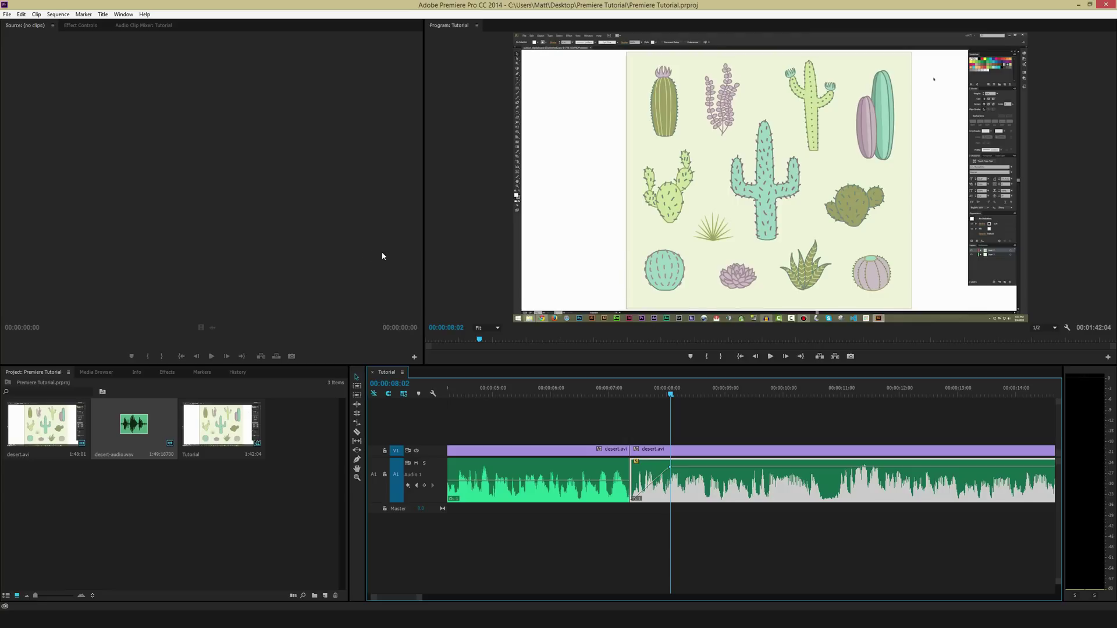
- Mark In at 00:00:08:18 and Out at 00:00:09:13, then extract that range so the gap closes
left_click(703, 387)
key("i")
left_click_drag(703, 391, 750, 398)
key("o")
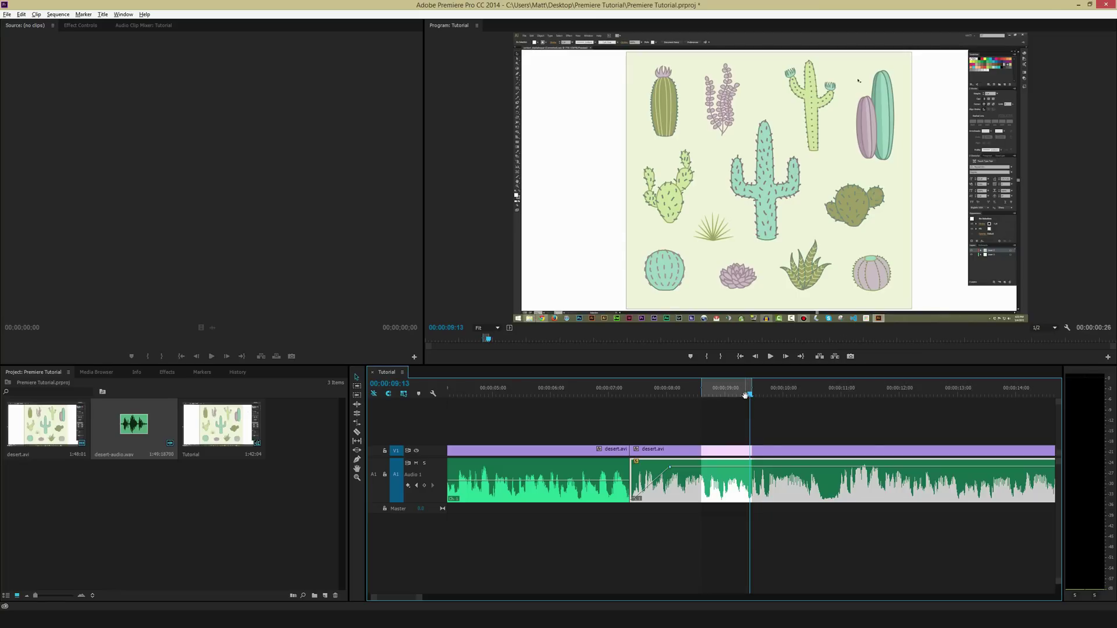
key("apostrophe")
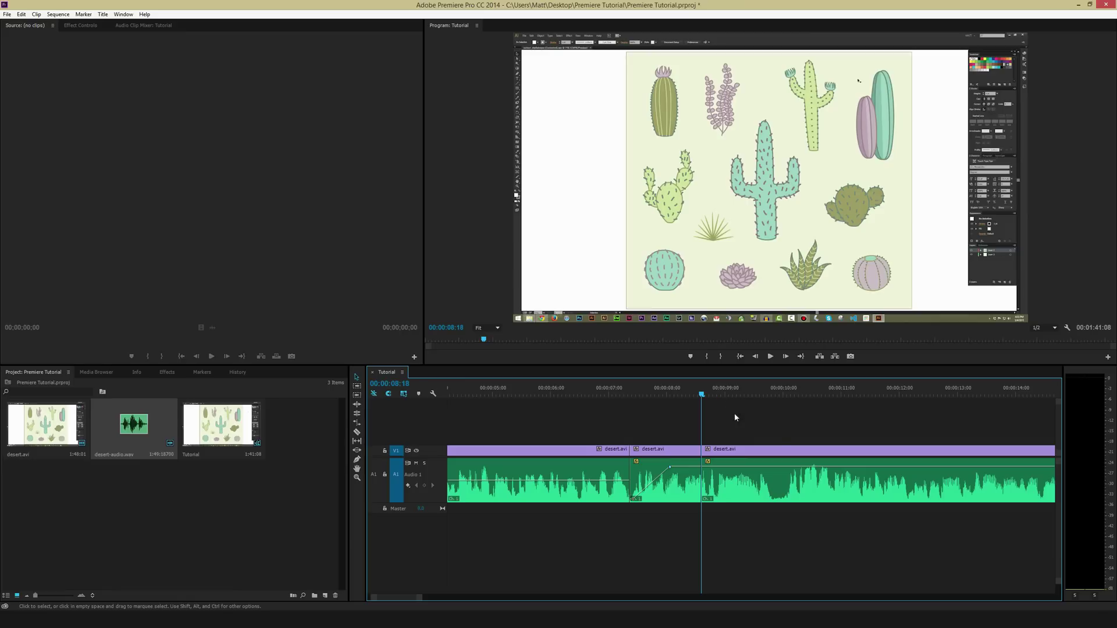
key("h")
scroll(797, 423, "down", 5)
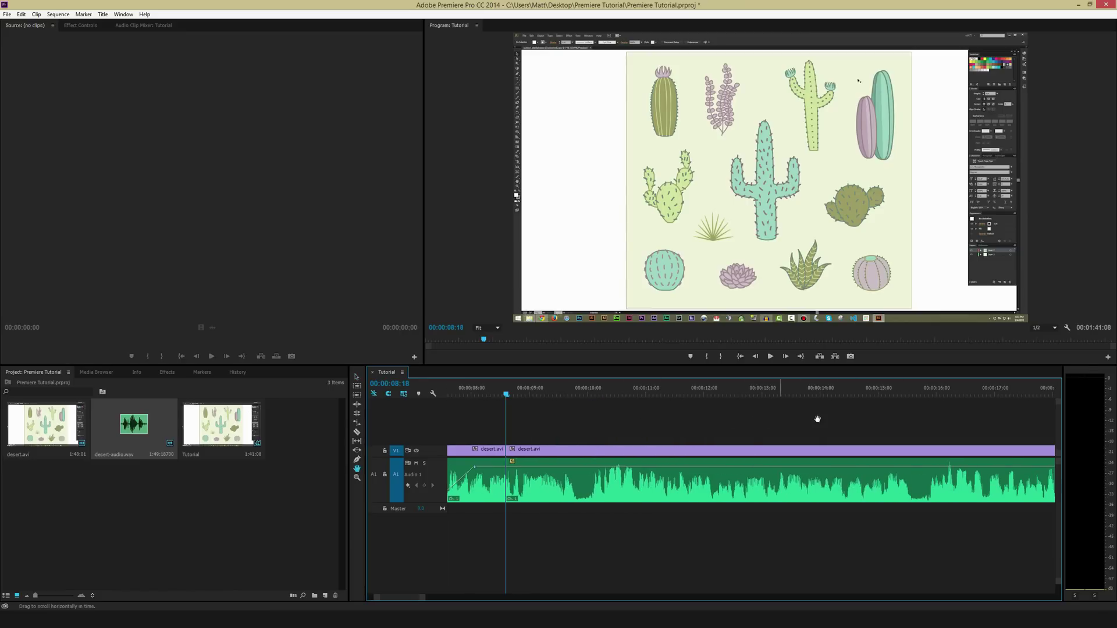
scroll(668, 419, "up", 4)
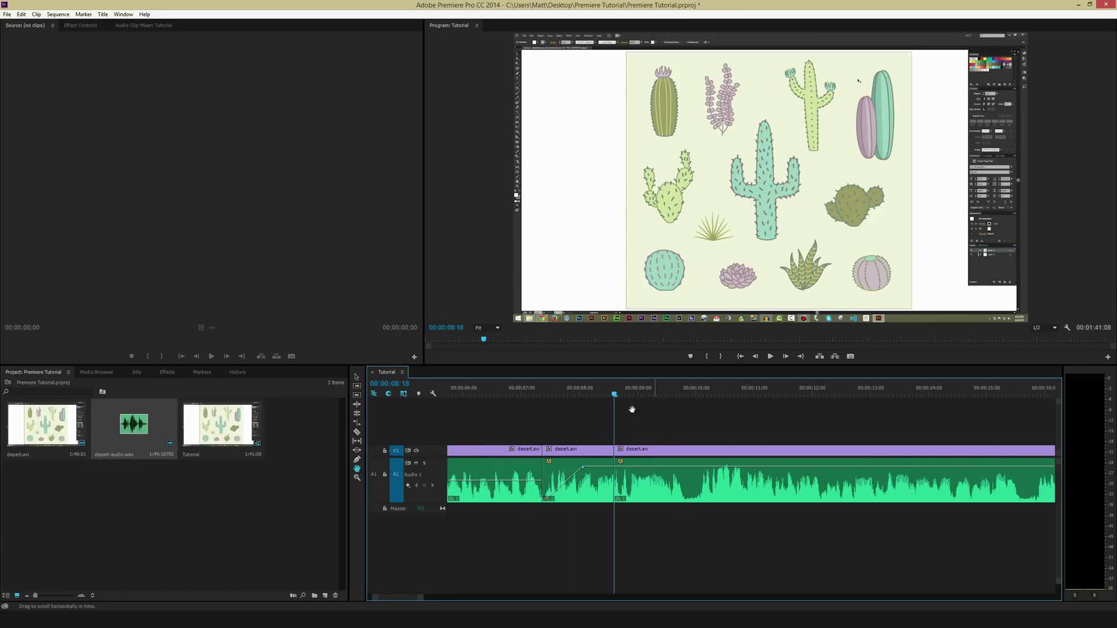
left_click_drag(398, 597, 467, 598)
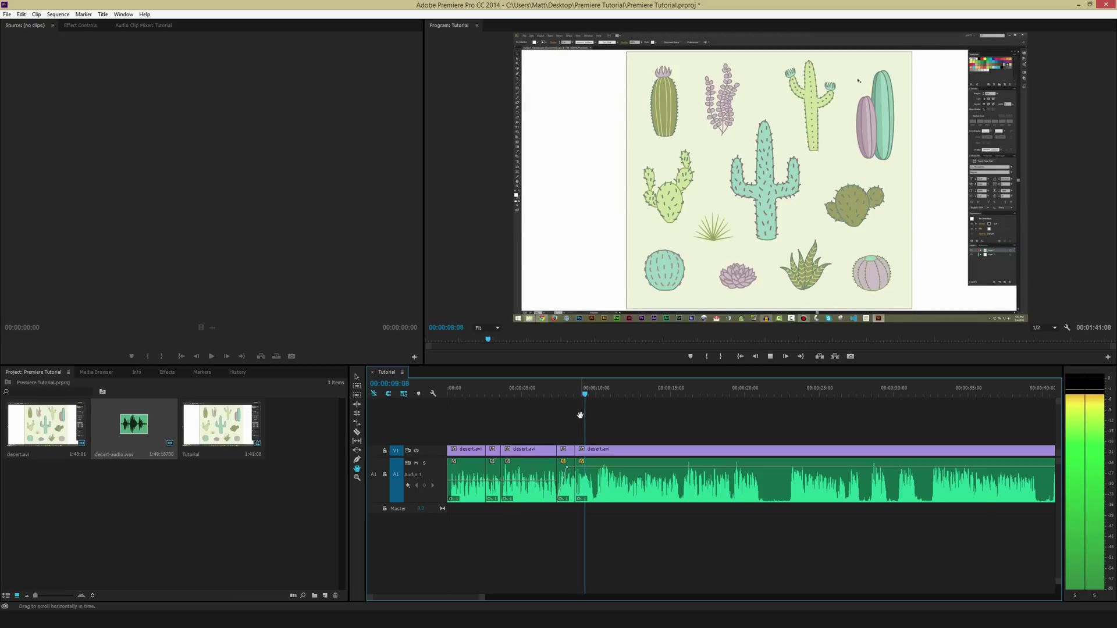
key("space")
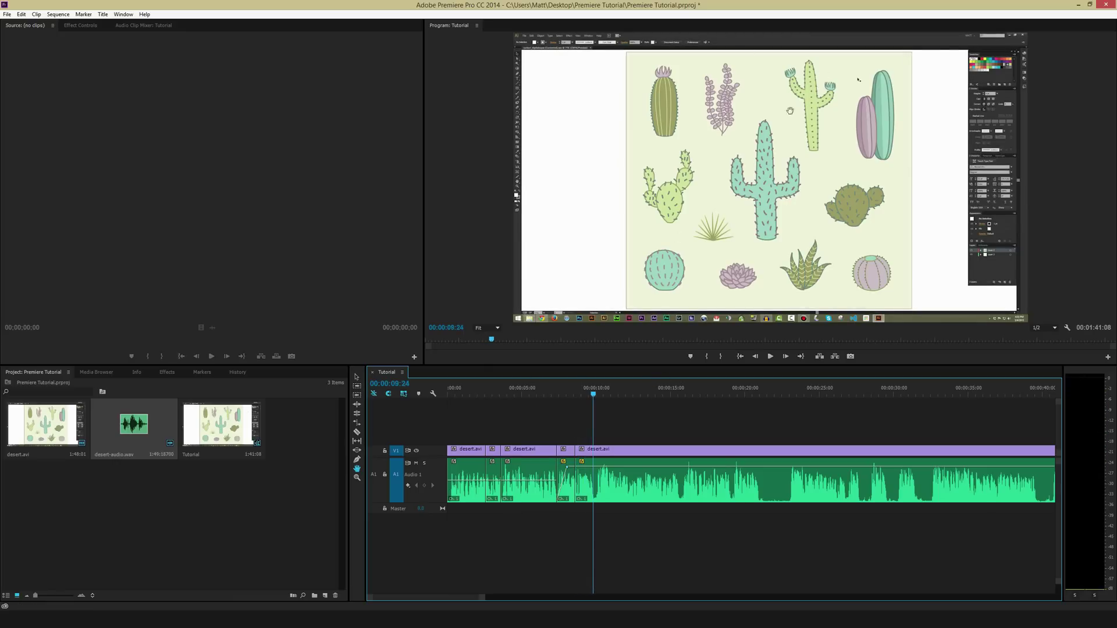